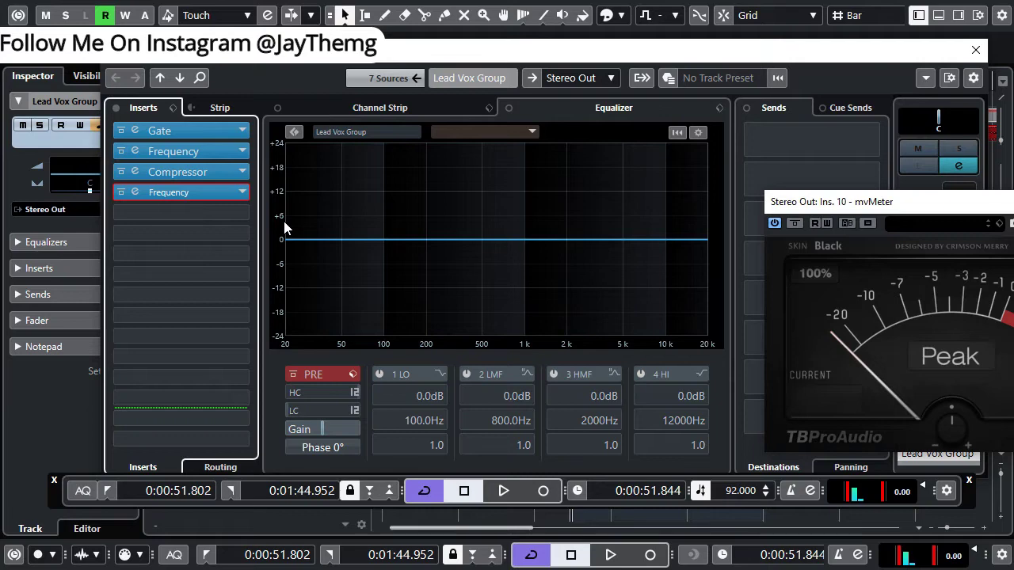
Insert the DeEsser in the fifth insert slot of the Lead Vox Group.
left_click(244, 215)
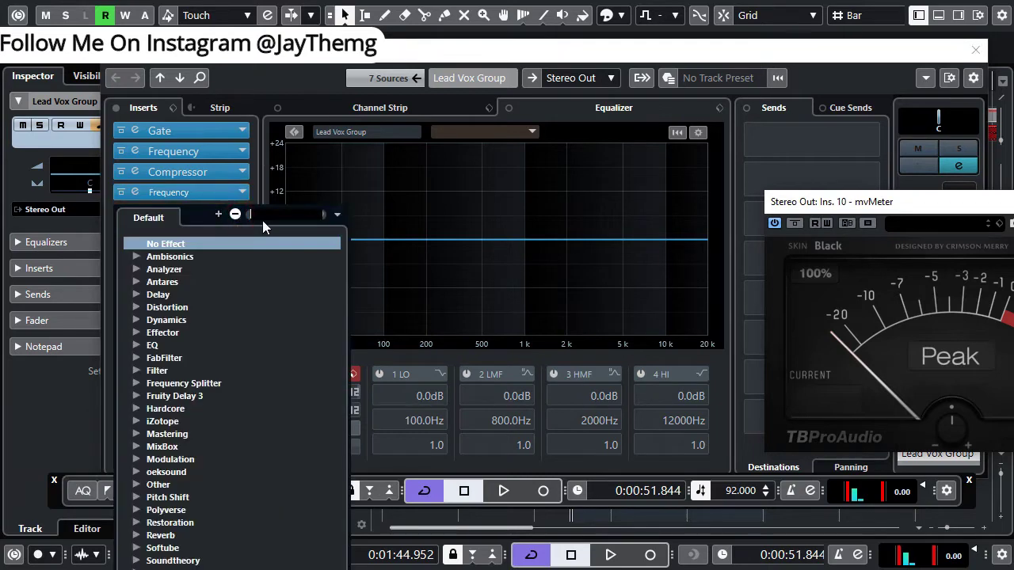
type("de")
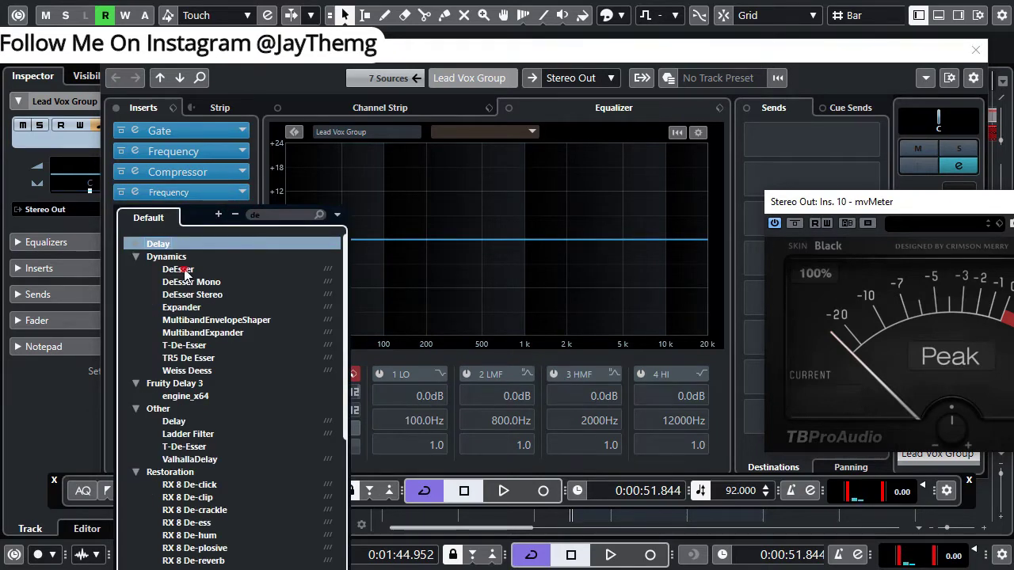
left_click(282, 272)
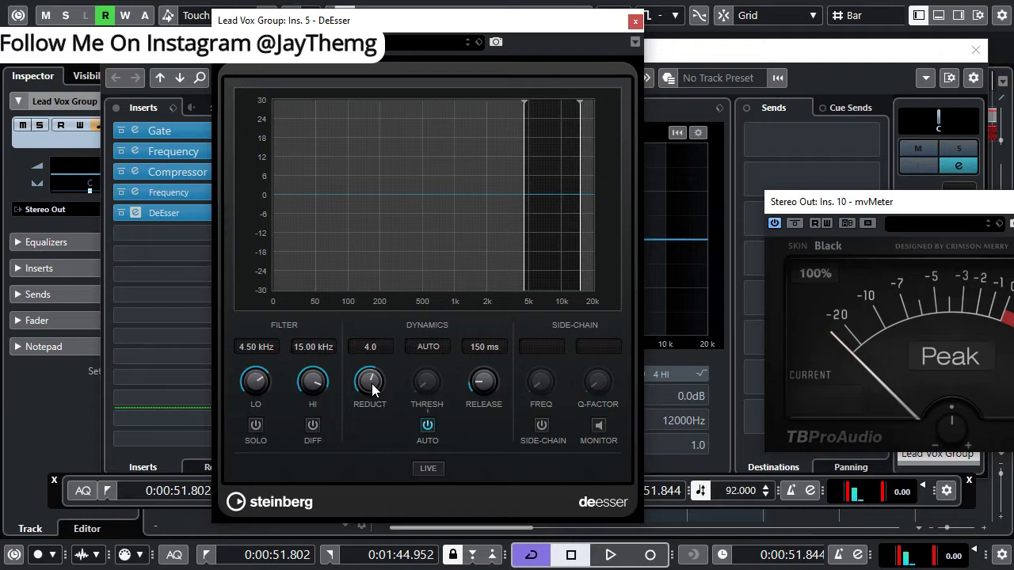
Raise the DeEsser's reduction to 5.5 while playing back the looped vocal section, and close the effect.
key("space")
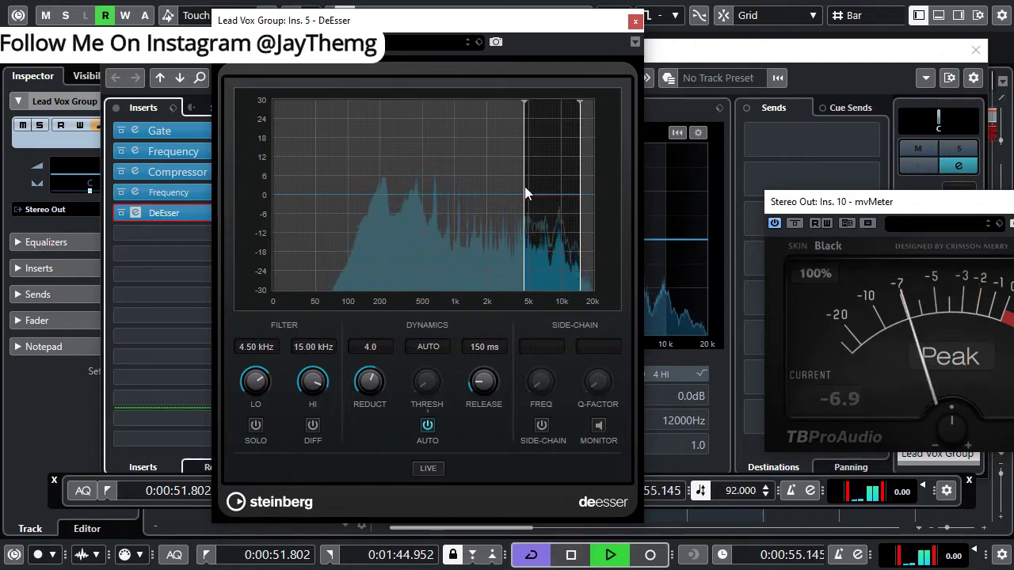
scroll(369, 385, "up", 4)
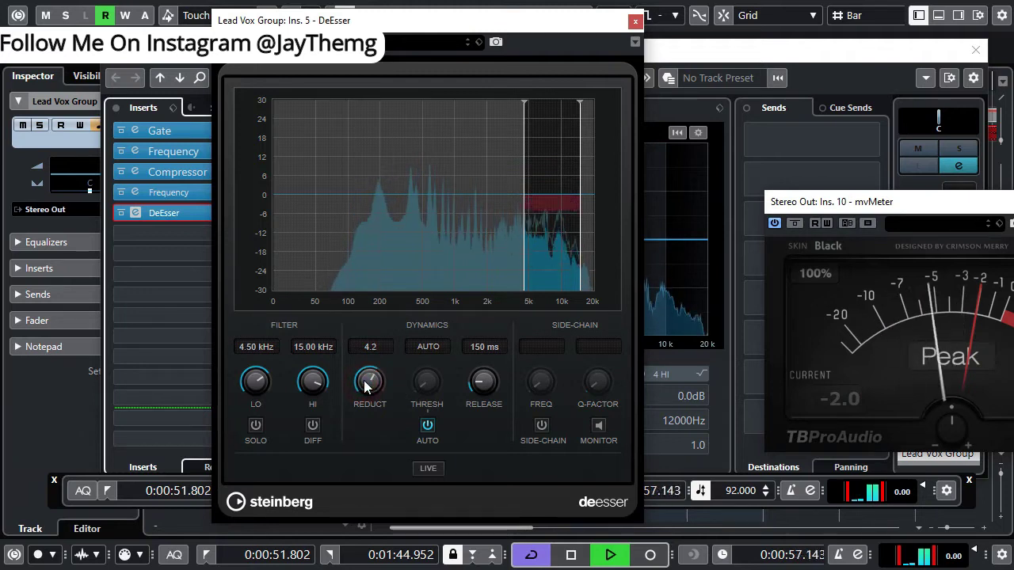
scroll(368, 383, "up", 5)
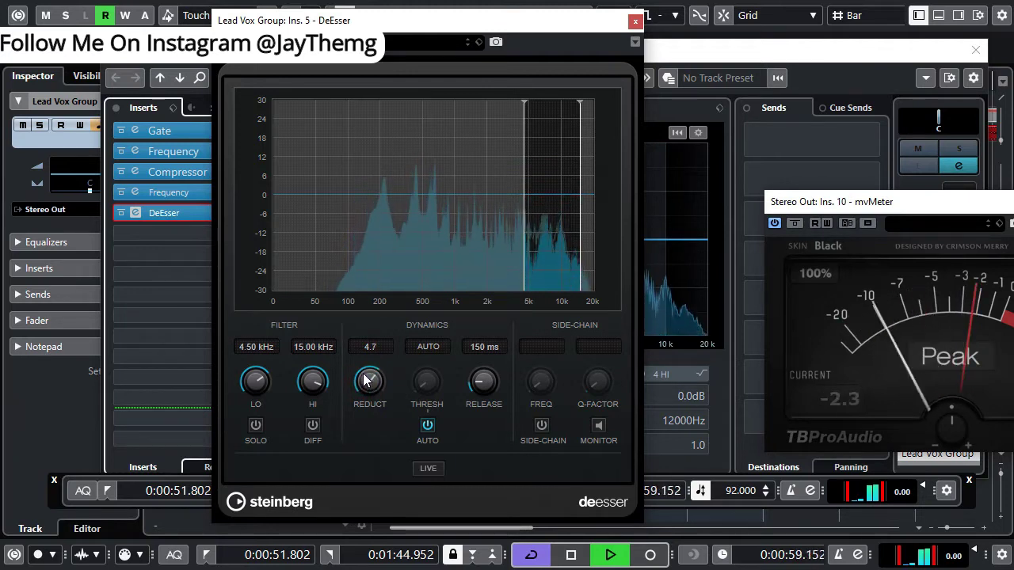
scroll(368, 381, "up", 2)
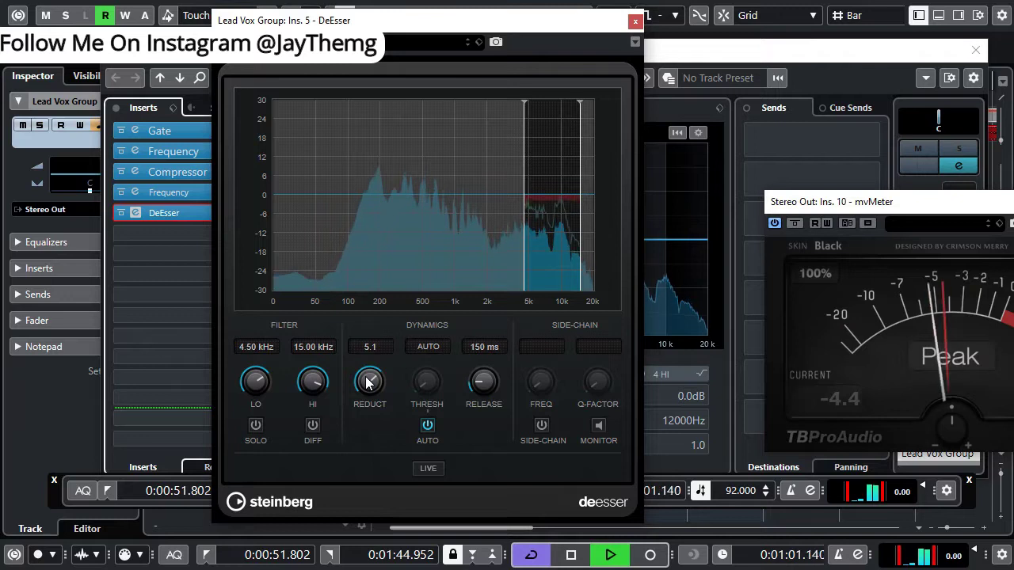
scroll(368, 382, "up", 2)
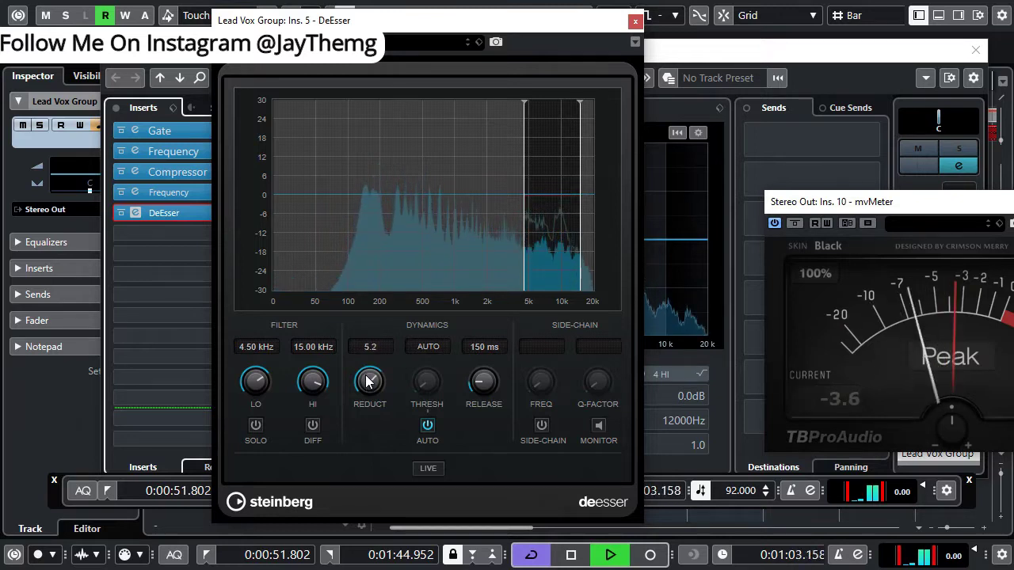
scroll(367, 381, "up", 2)
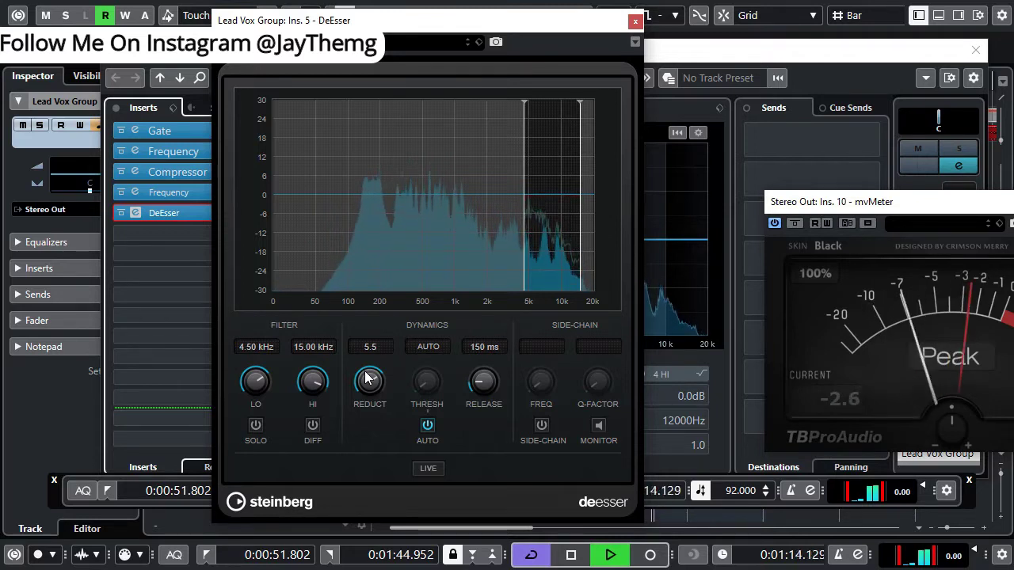
key("space")
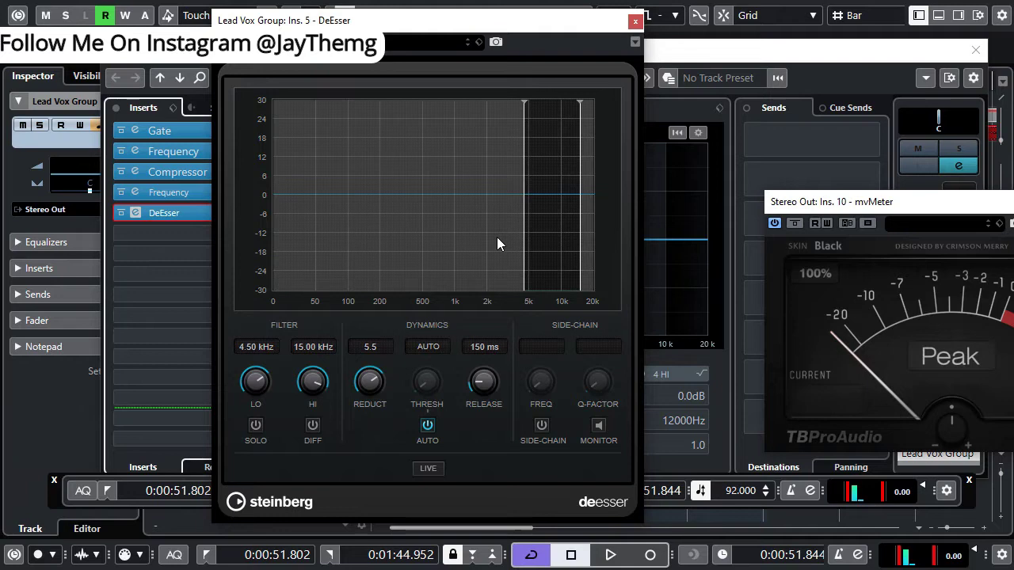
left_click(636, 21)
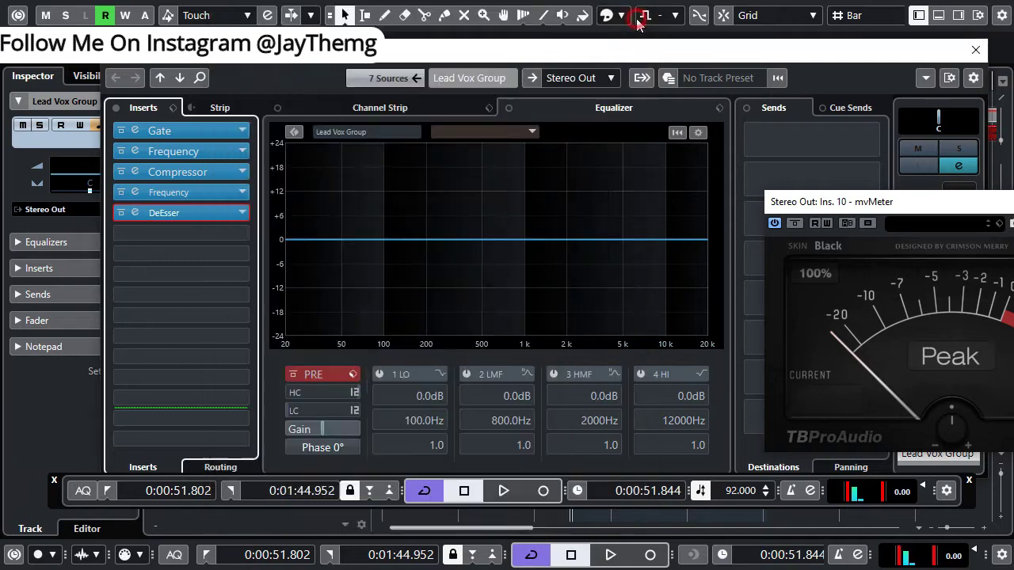
Insert the Dynamics Compressor in the sixth insert slot of the Lead Vox Group.
left_click(242, 234)
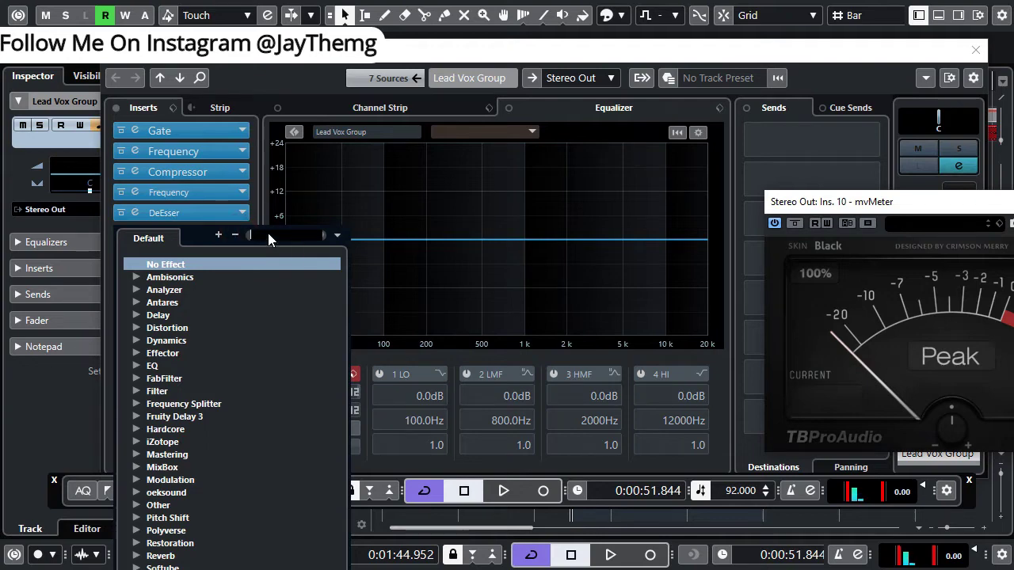
left_click(165, 341)
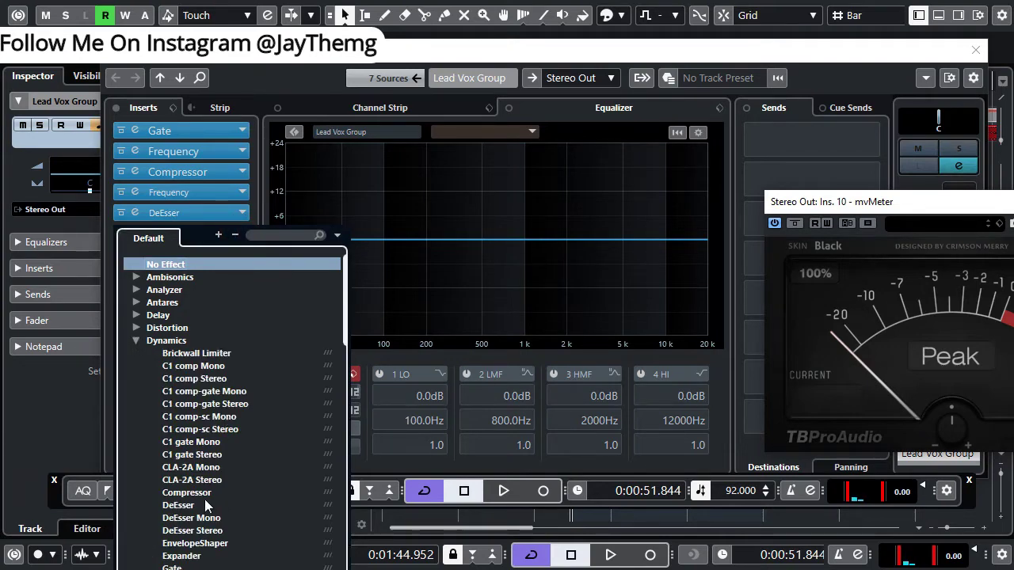
left_click(204, 500)
left_click_drag(527, 66, 448, 55)
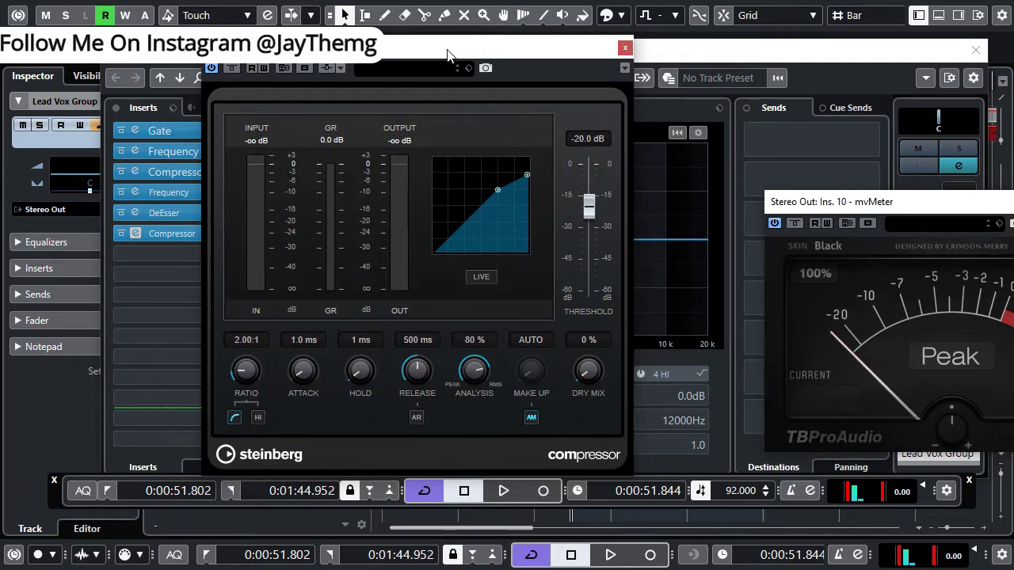
Set the compressor's ratio to 3.75:1, attack 37 ms, release 396 ms, analysis 50 %, automatic make-up off and threshold -31.1 dB.
left_click_drag(246, 373, 249, 352)
left_click_drag(252, 344, 253, 341)
mouse_move(303, 377)
left_mouse_down()
mouse_move(306, 354)
mouse_move(306, 377)
left_mouse_up()
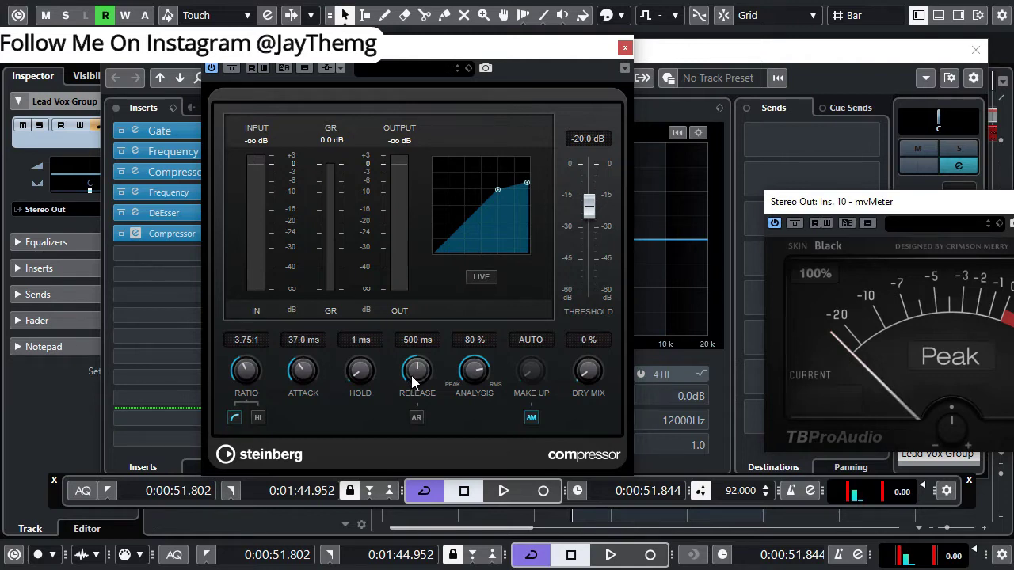
left_click_drag(414, 372, 411, 382)
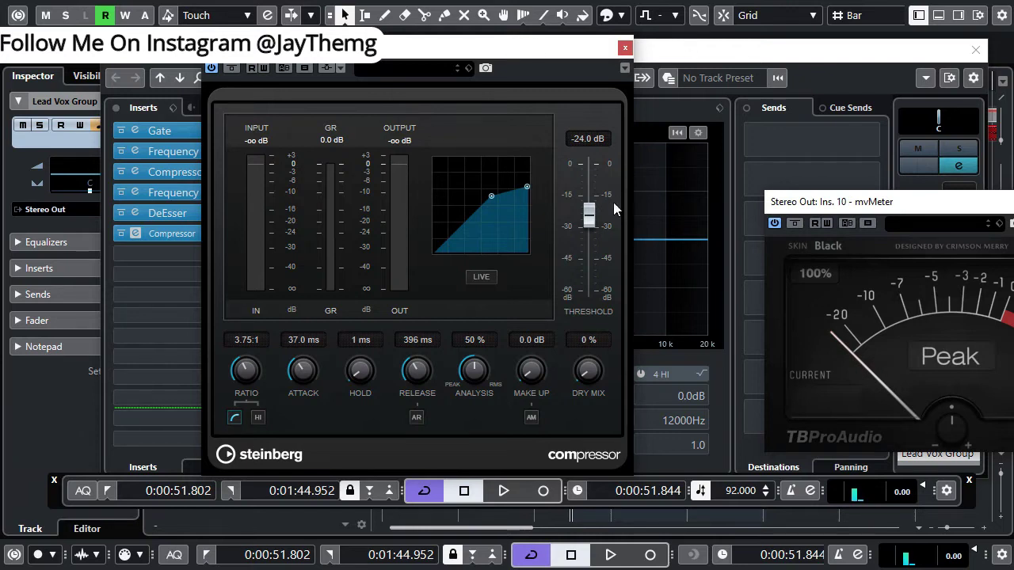
left_click_drag(588, 220, 594, 234)
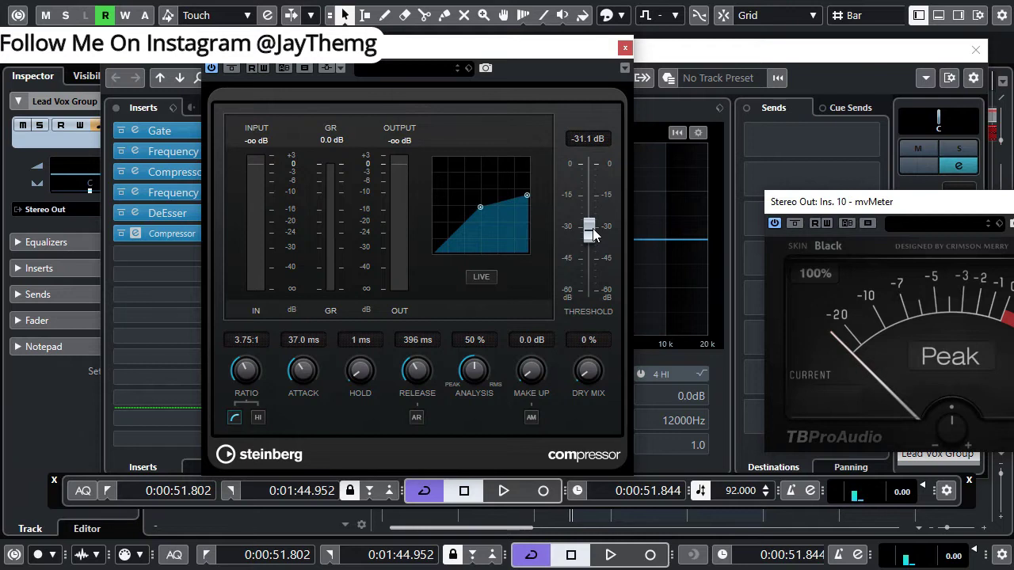
Fine-tune the compressor's threshold to -30.7 dB while checking gain reduction during playback.
key("space")
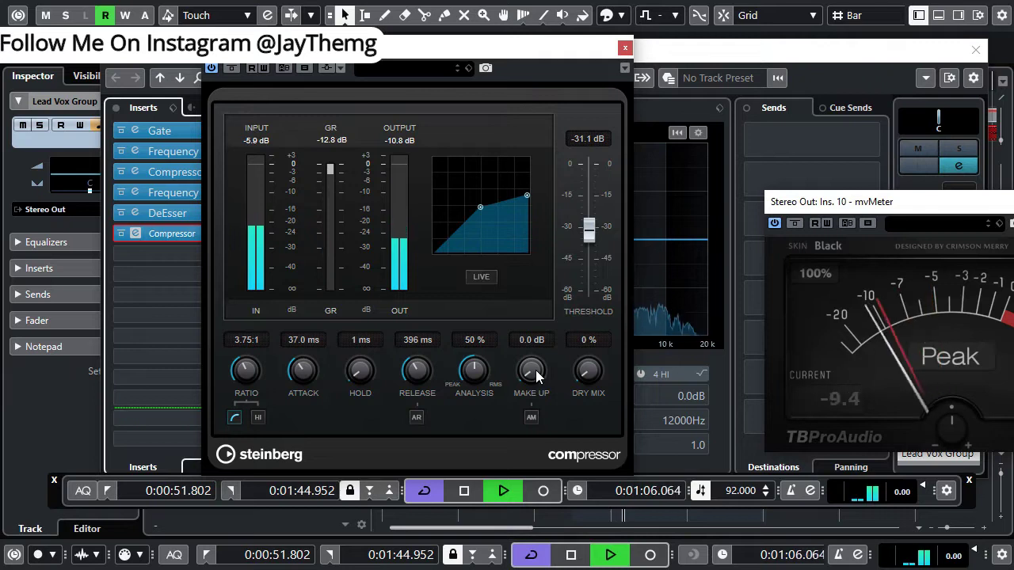
key("space")
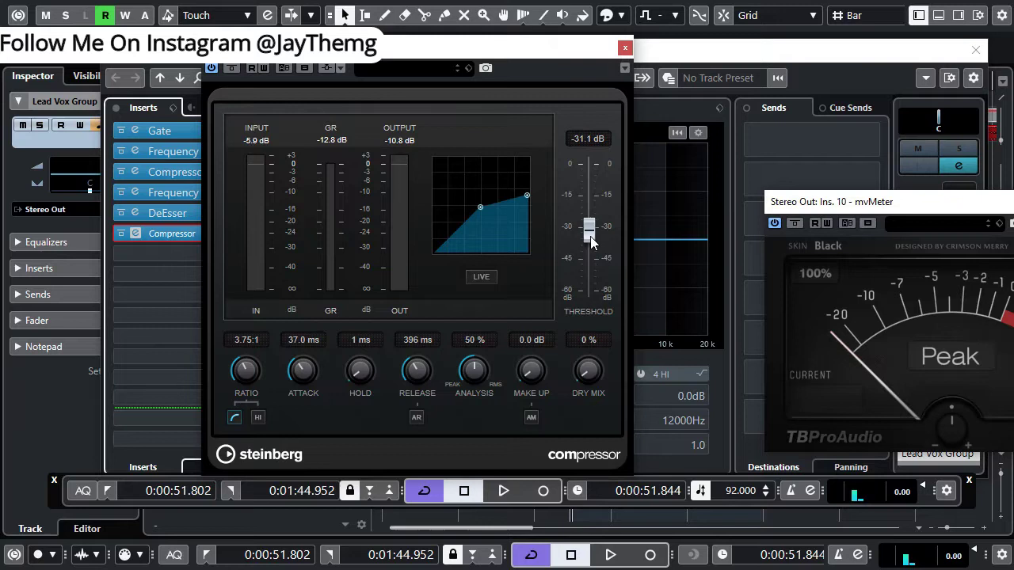
key("space")
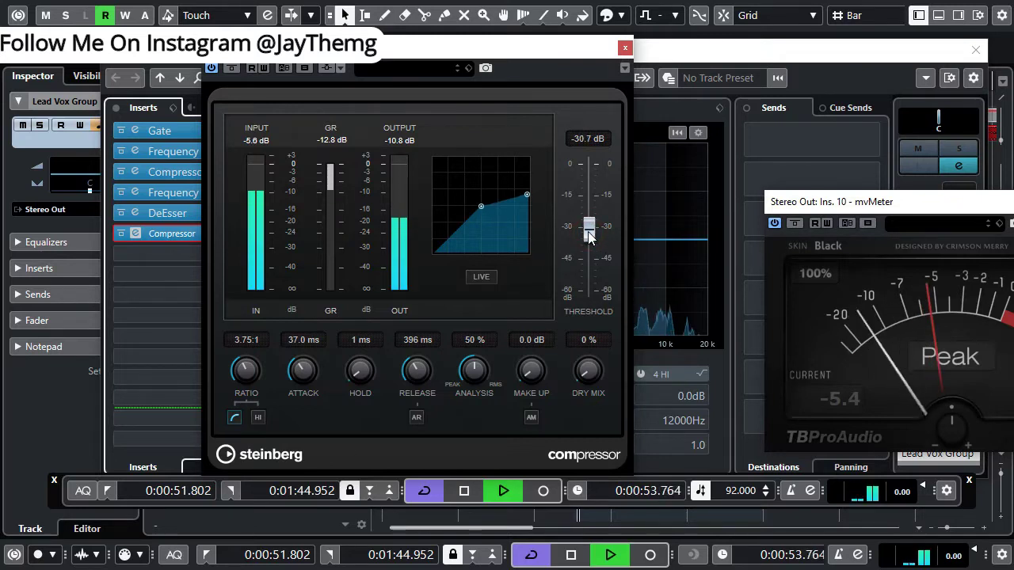
left_click_drag(589, 238, 589, 236)
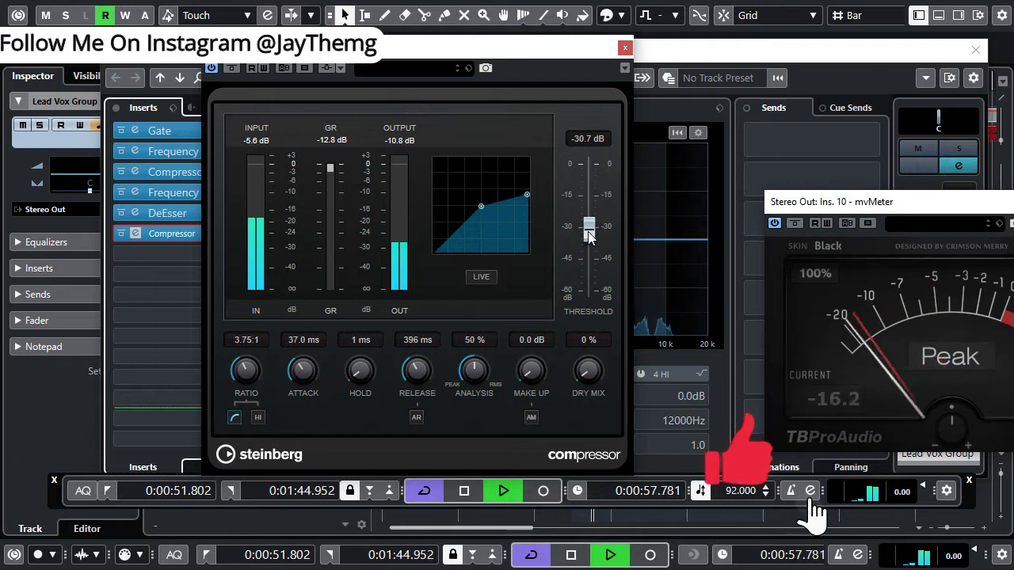
key("space")
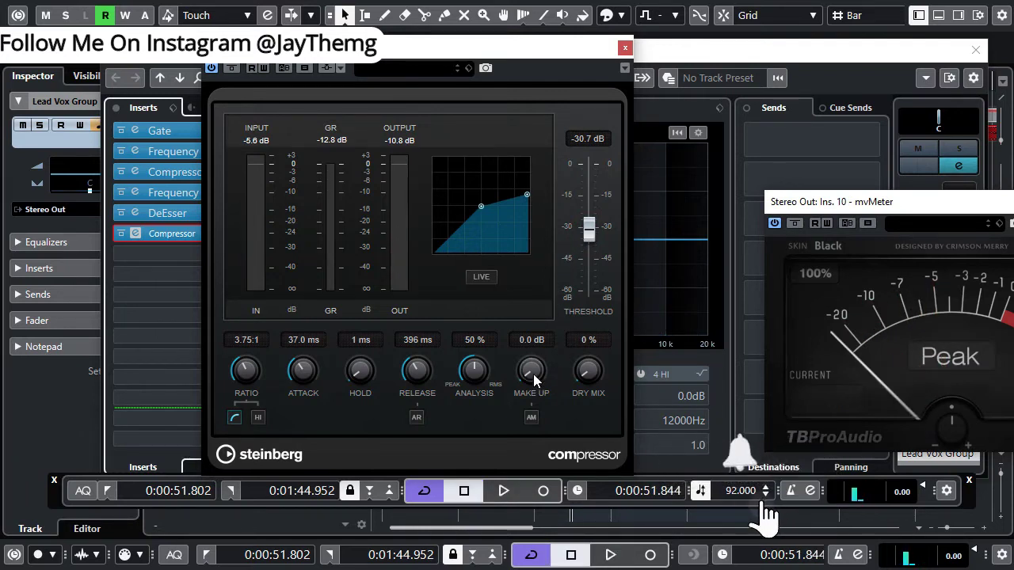
Set the compressor's make-up gain to 7.0 dB by comparing input and output levels during playback, and close the effect.
key("space")
mouse_move(533, 374)
left_mouse_down()
mouse_move(528, 340)
mouse_move(527, 376)
left_mouse_up()
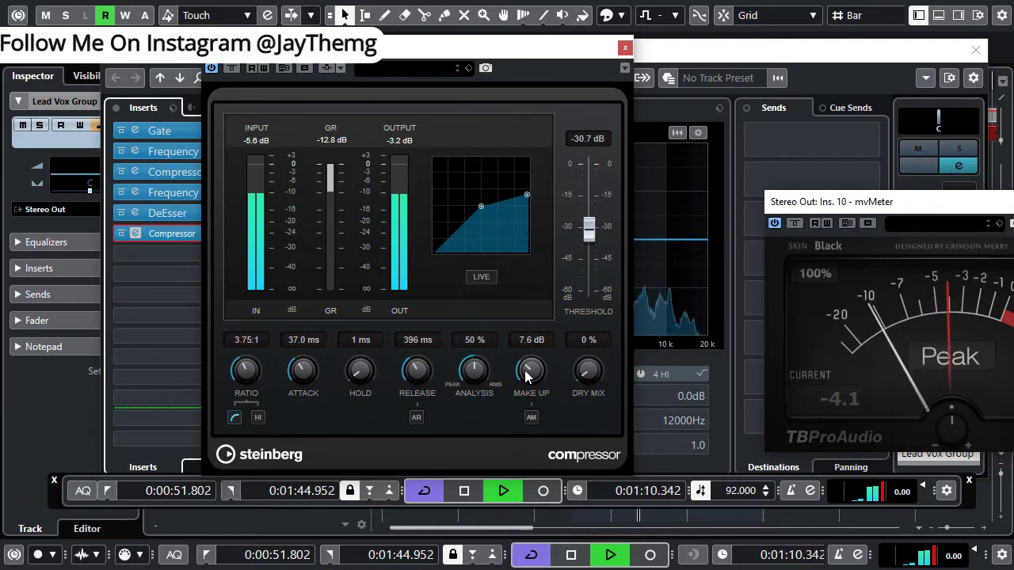
scroll(527, 371, "down", 3)
key("space")
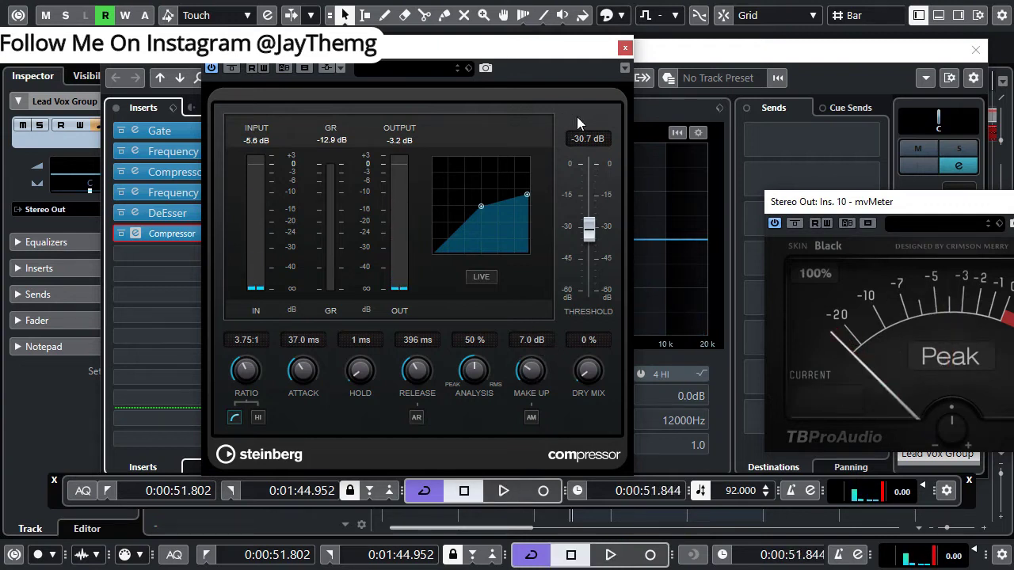
left_click(625, 48)
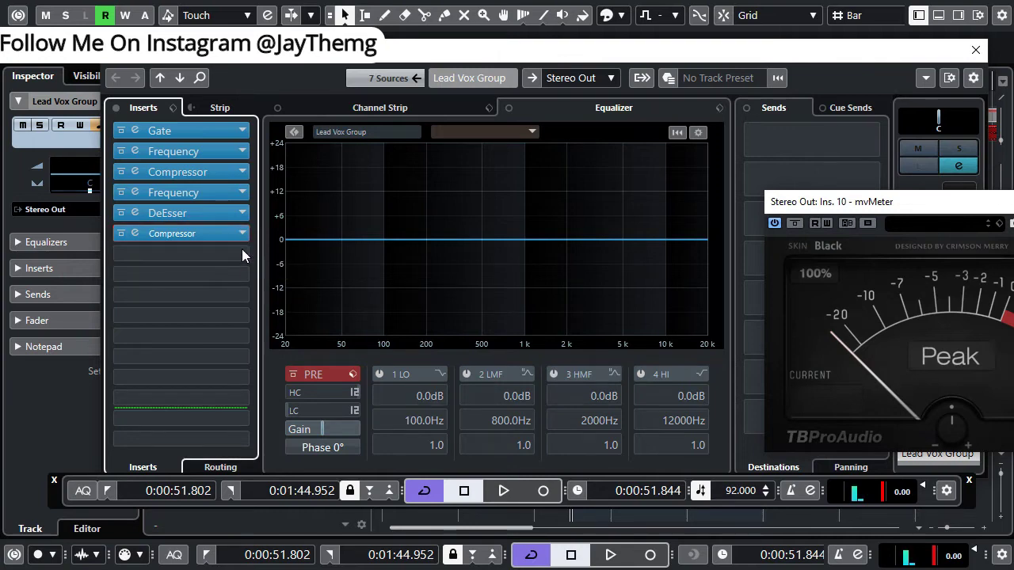
Insert Magneto II in the seventh insert slot of the Lead Vox Group and set its saturation to 30 %.
left_click(241, 247)
left_click(200, 298)
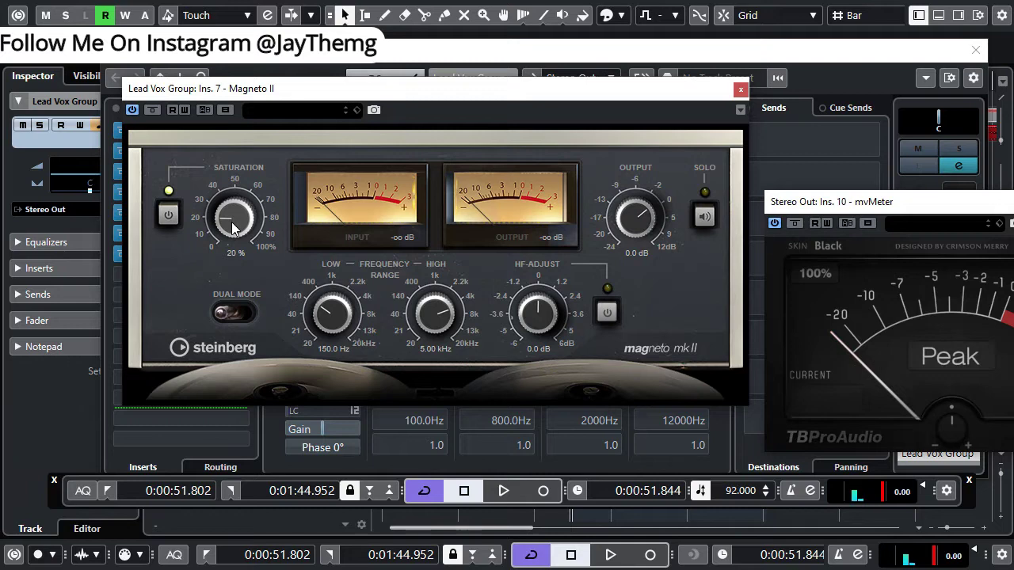
left_click_drag(232, 228, 222, 223)
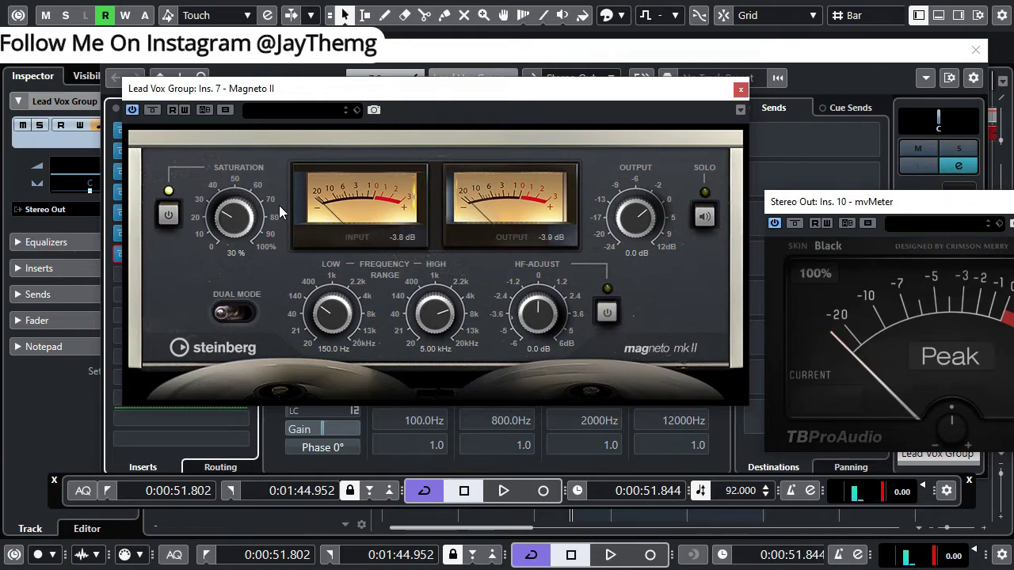
Audition the soloed saturation band during playback, set Magneto II's saturation to 31 %, and switch the solo off.
key("space")
left_click(704, 218)
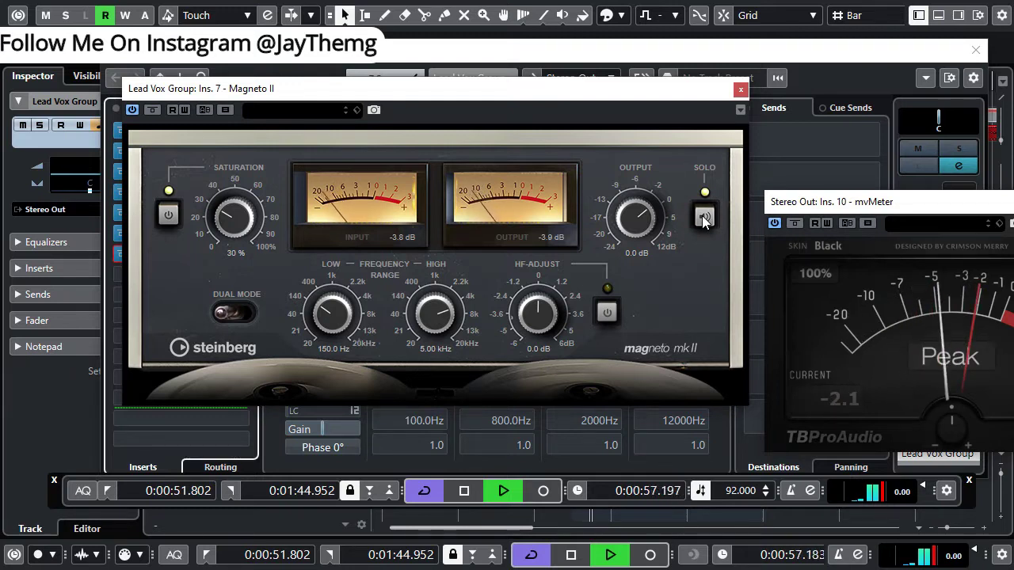
key("space")
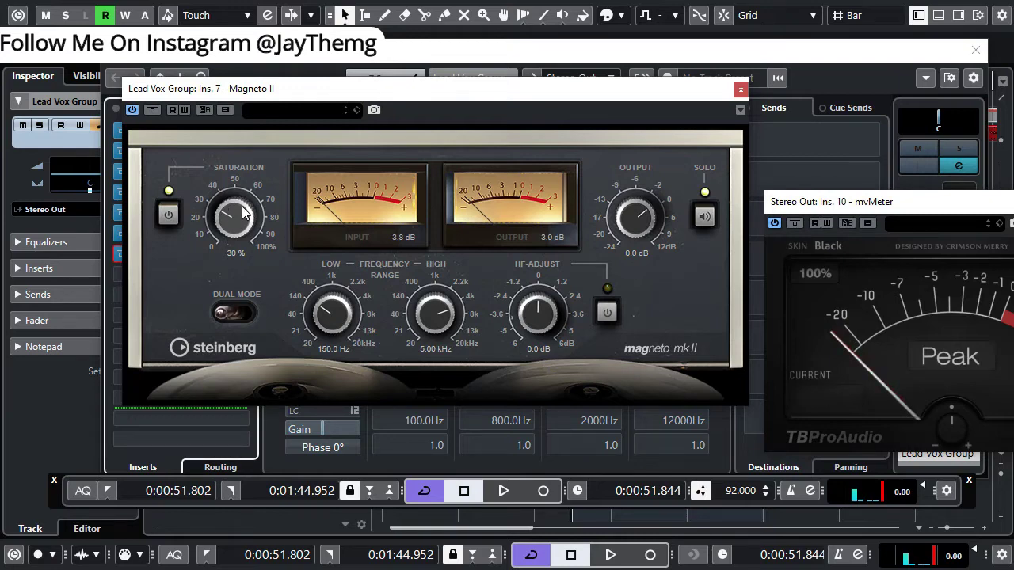
key("space")
left_click_drag(232, 225, 225, 224)
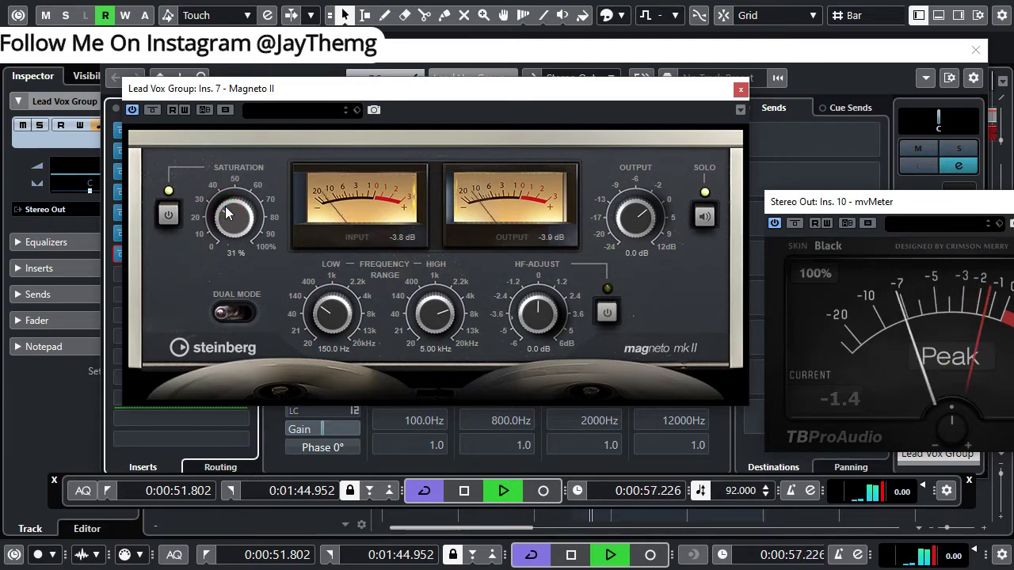
left_click(704, 218)
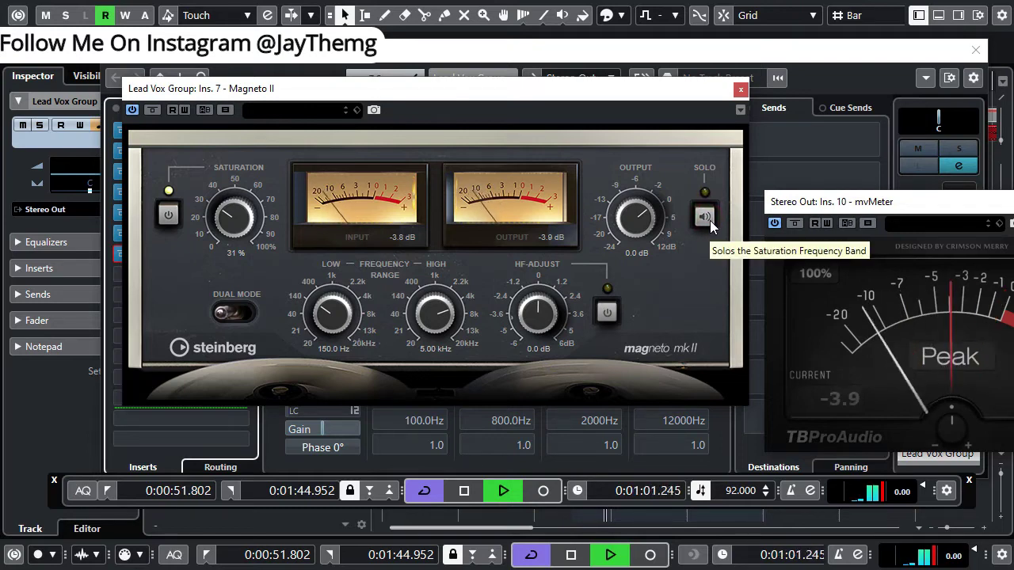
key("space")
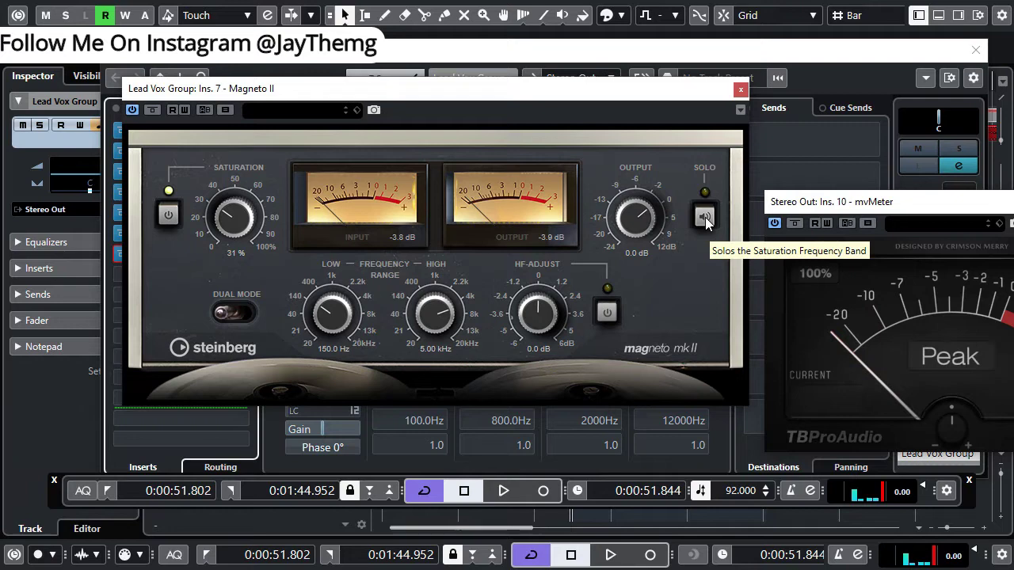
key("space")
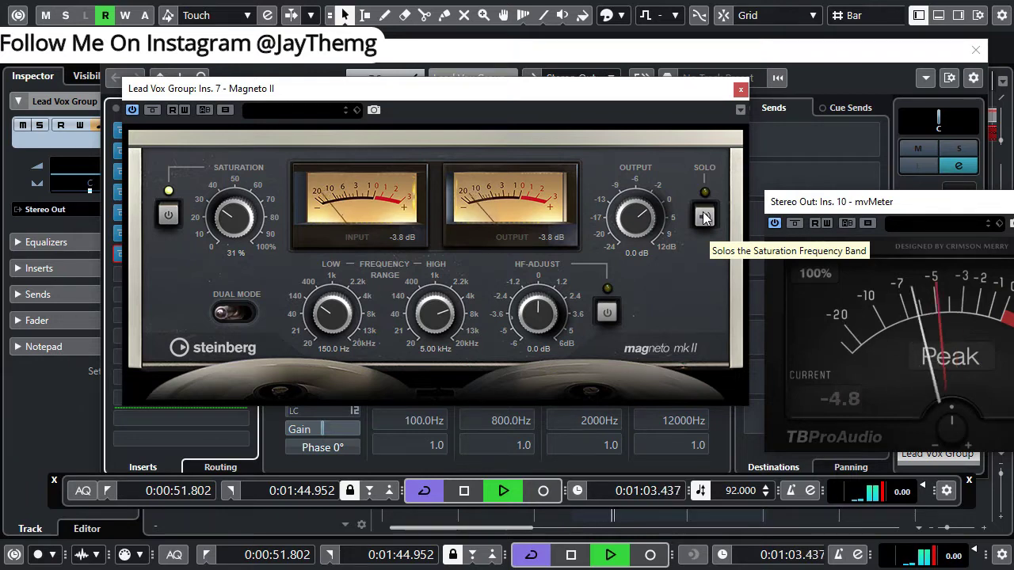
left_click(741, 89)
key("space")
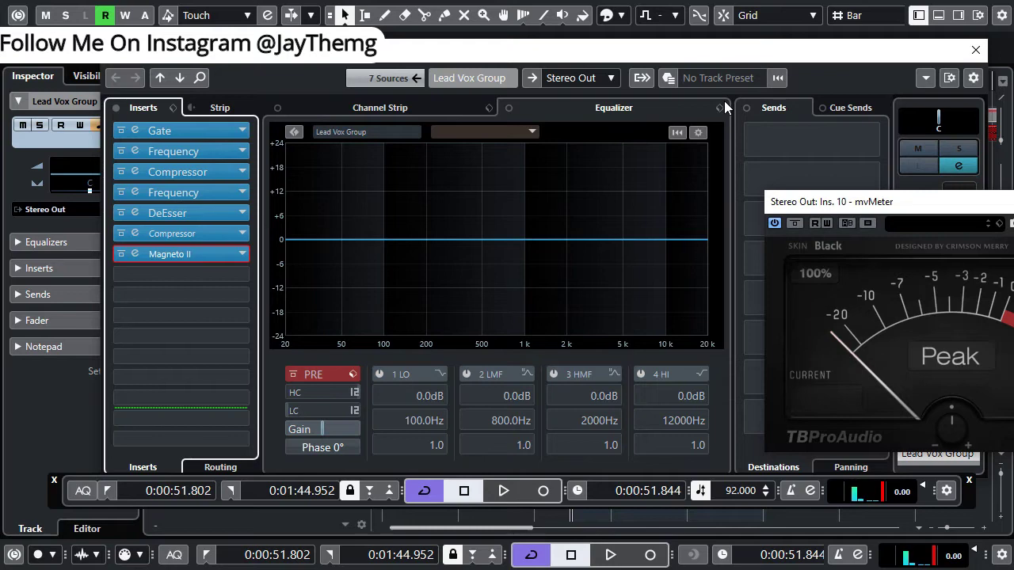
left_click(976, 49)
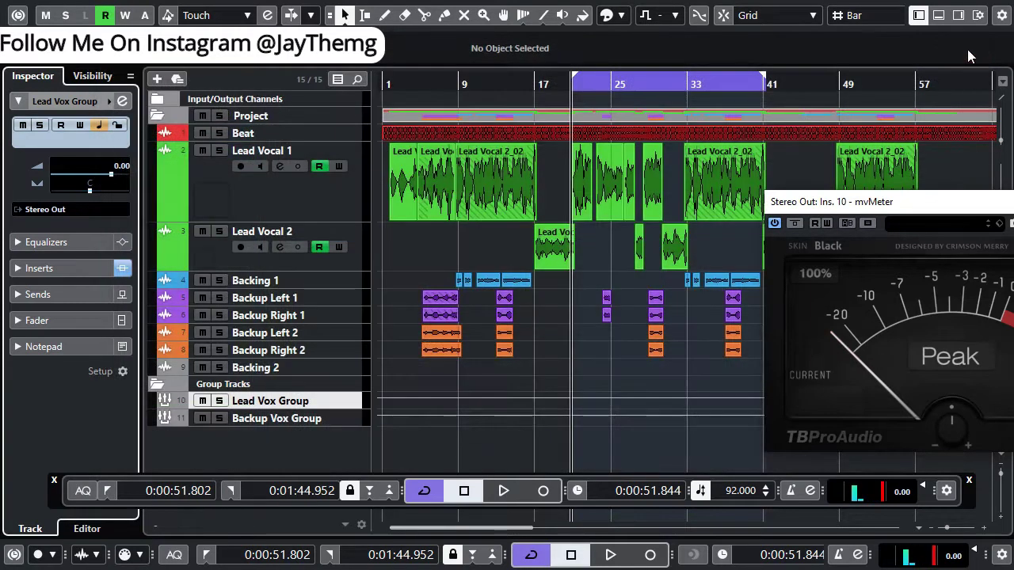
Add two stereo FX channel tracks routed to Stereo Out and name them Verb Send and Delay Send.
left_click(241, 448)
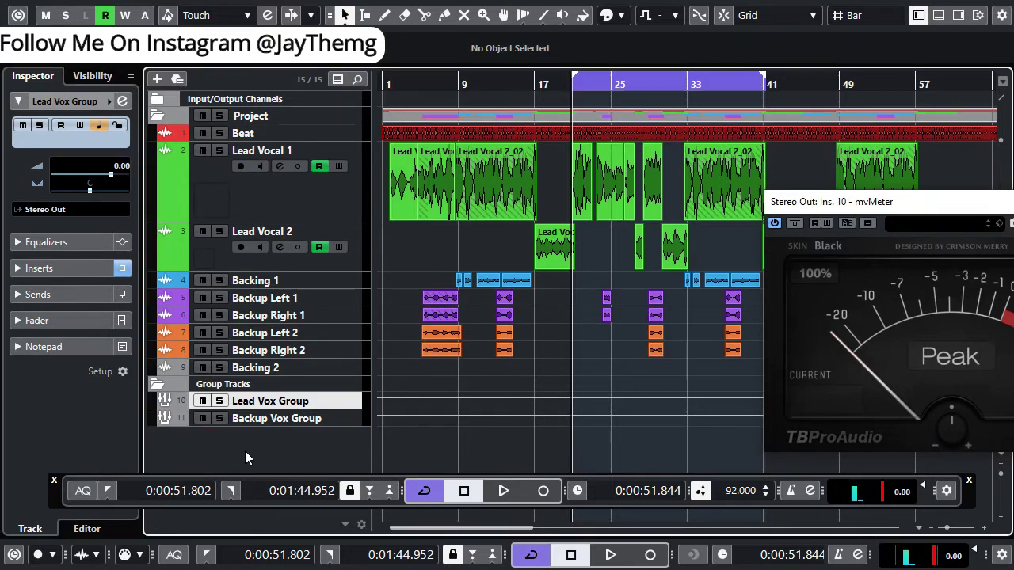
right_click(256, 446)
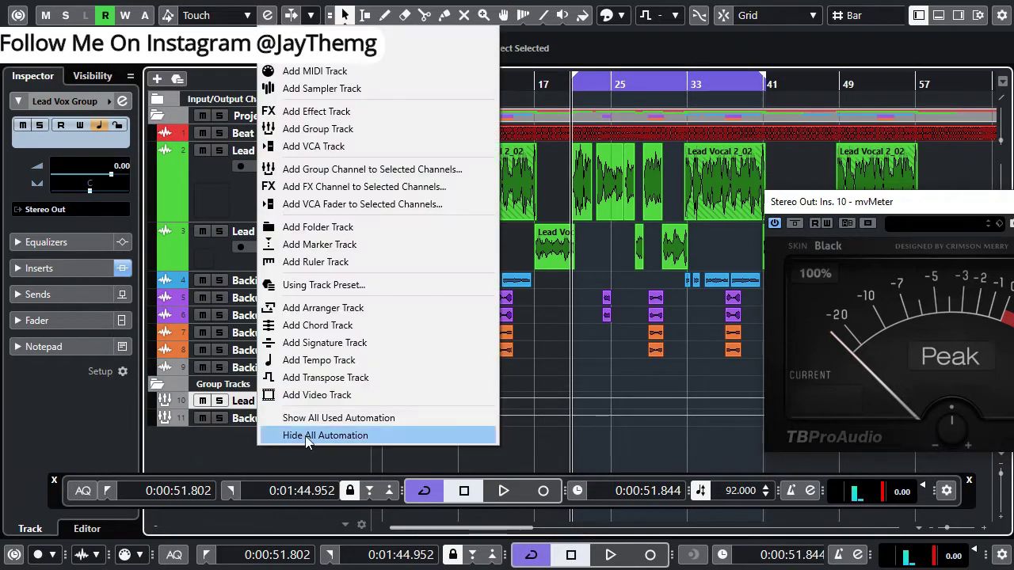
left_click(354, 116)
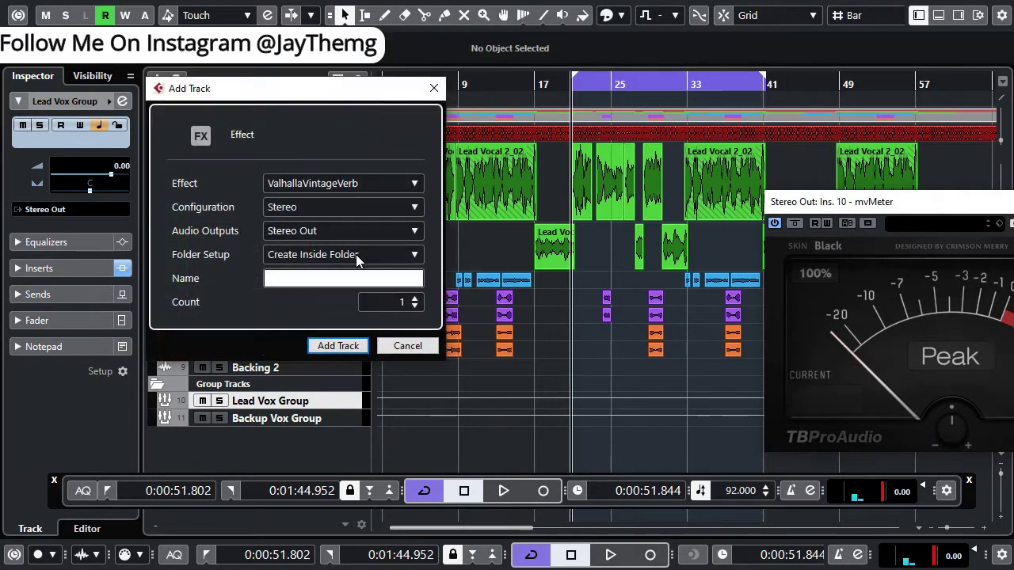
left_click(416, 299)
left_click(338, 345)
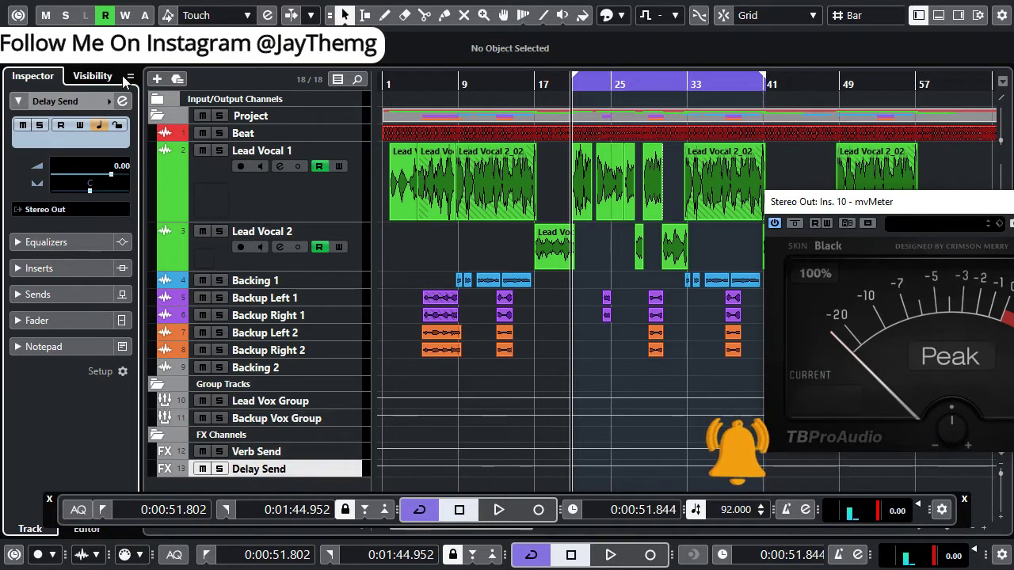
Insert MonoDelay from the Delay category in the first insert slot of the Delay Send channel.
left_click(123, 102)
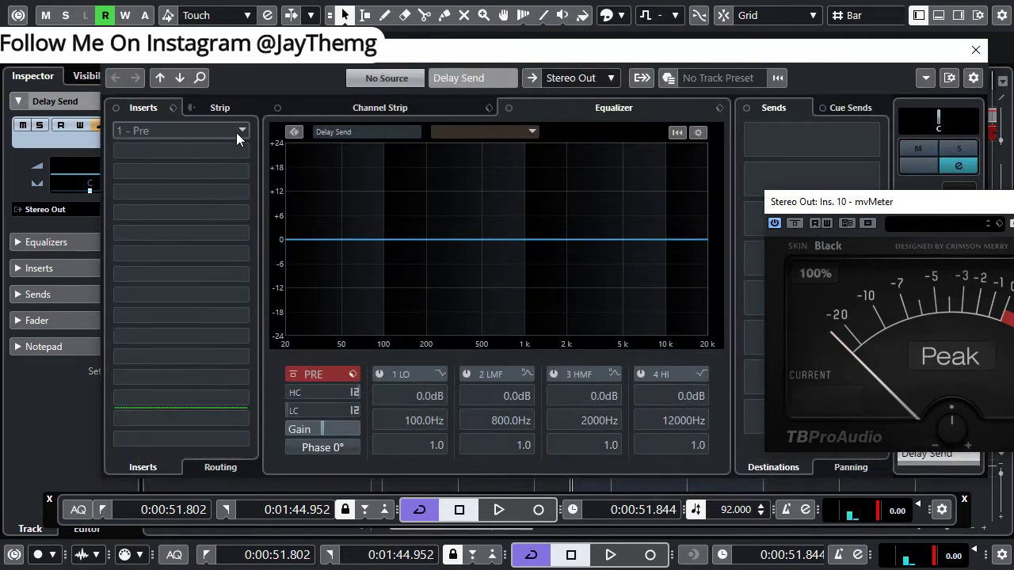
left_click(237, 132)
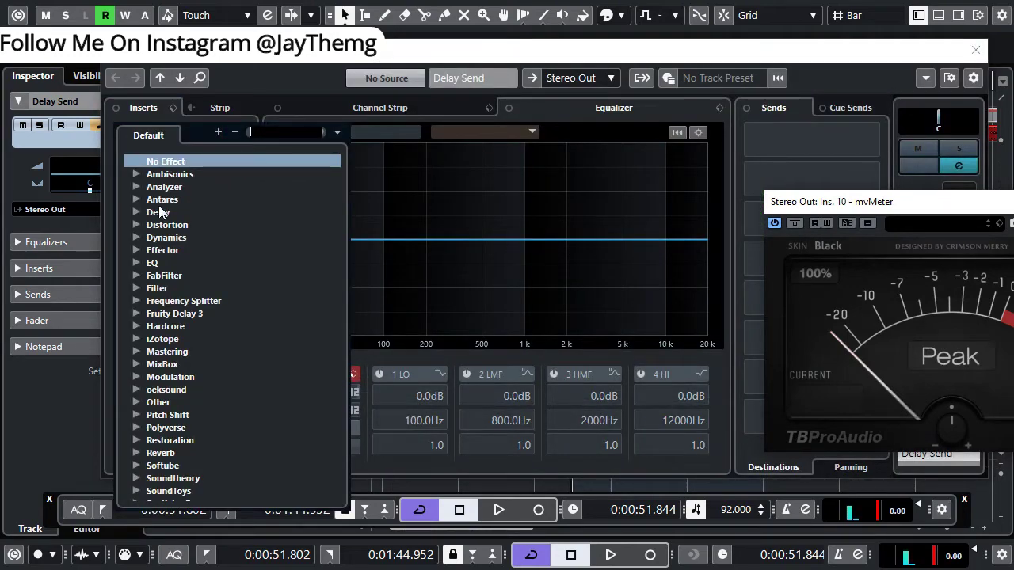
left_click(137, 212)
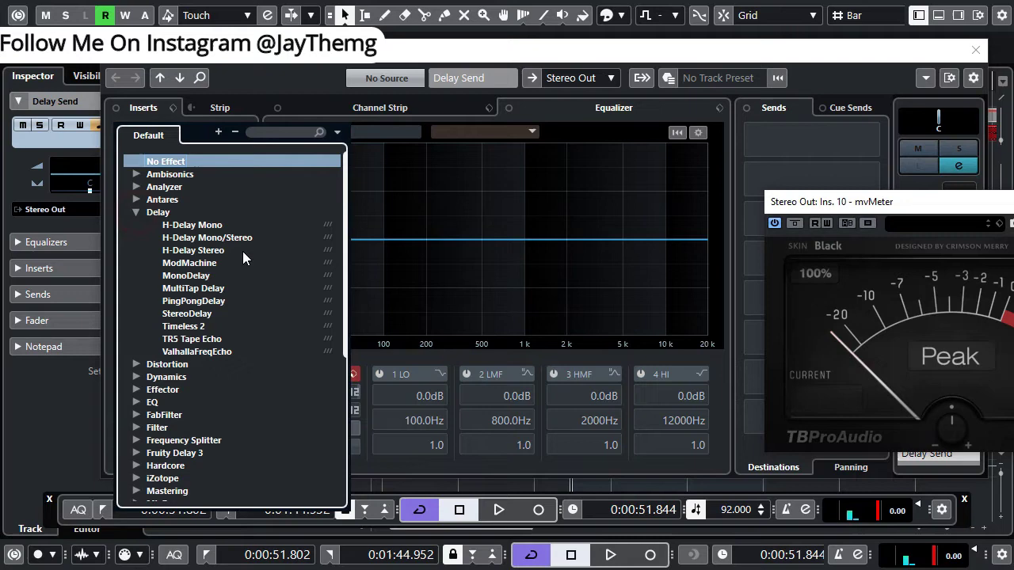
left_click(186, 276)
left_click_drag(417, 208, 396, 117)
Set MonoDelay's low filter to 500.3 Hz, high filter to 7.10 kHz and mix to 100 %, and switch tempo sync off.
left_click_drag(273, 236, 275, 147)
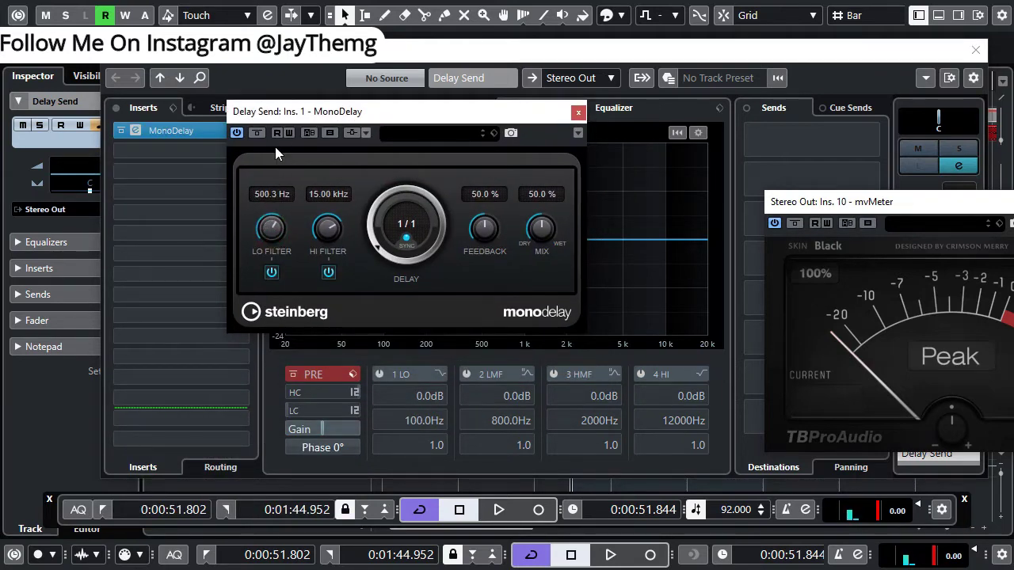
left_click_drag(327, 228, 323, 281)
scroll(333, 215, "down", 1)
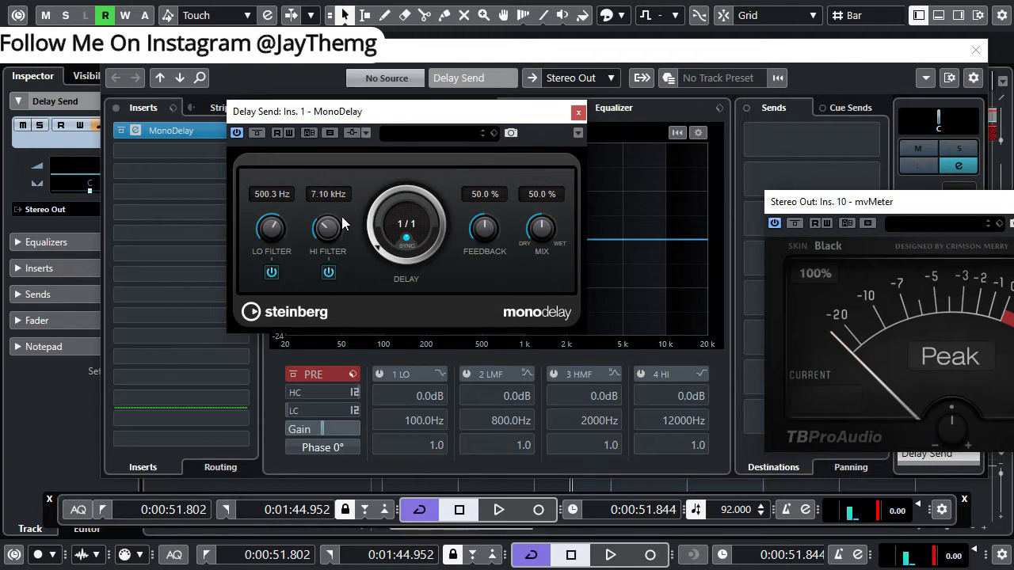
left_click_drag(539, 230, 561, 142)
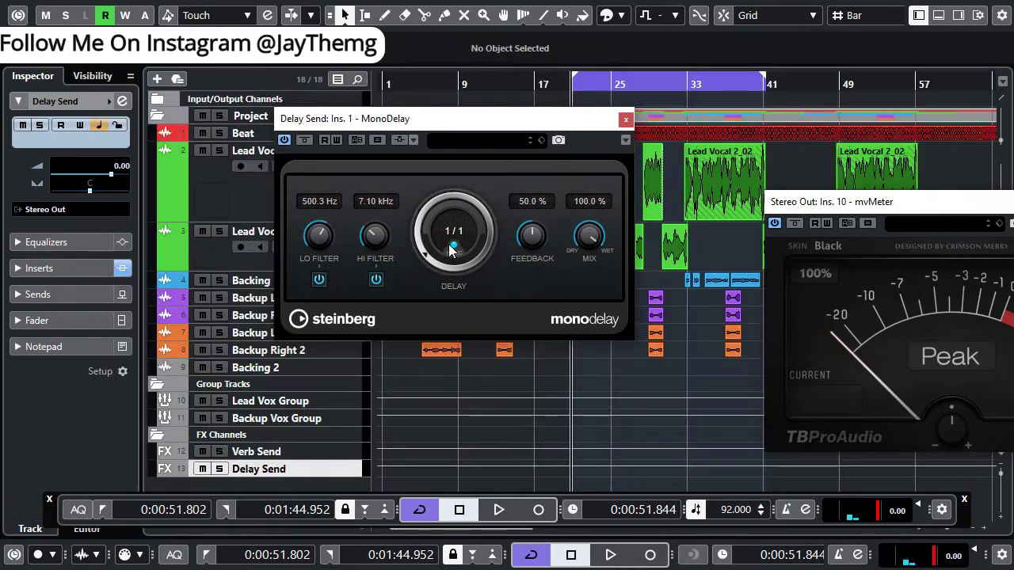
left_click(456, 245)
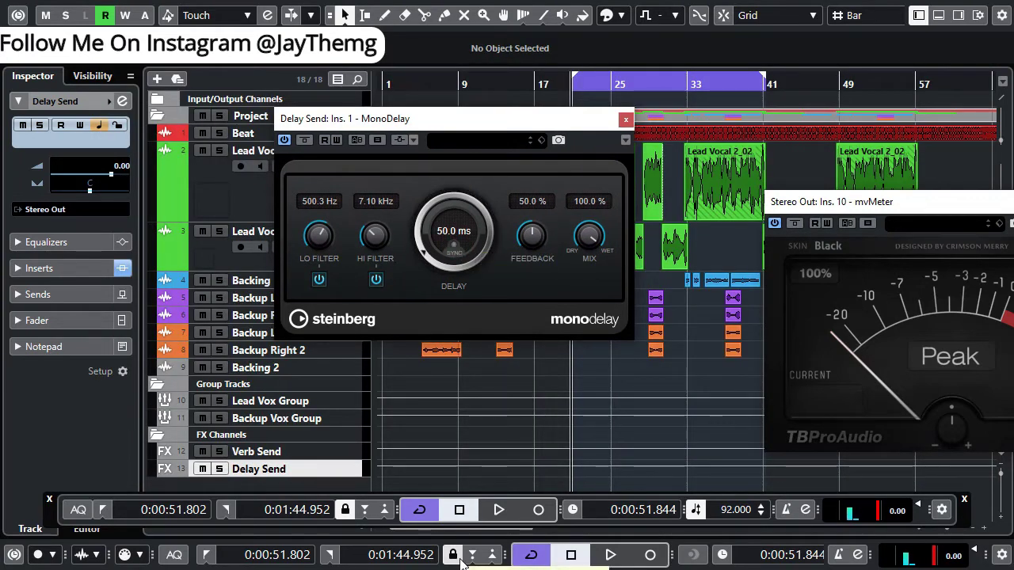
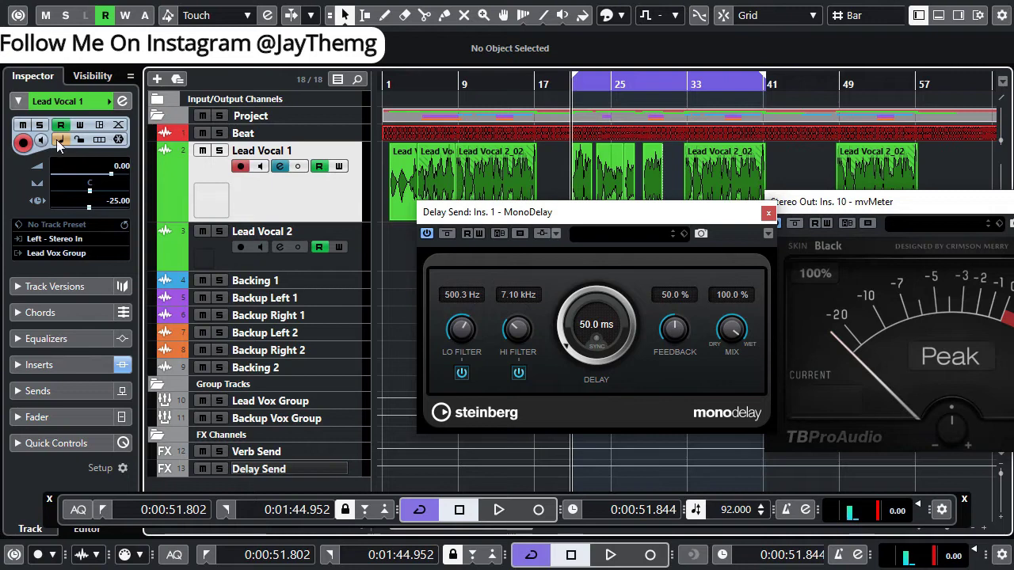
Check Lead Vocal 1's musical and linear time base setting and the project tempo.
left_click(62, 142)
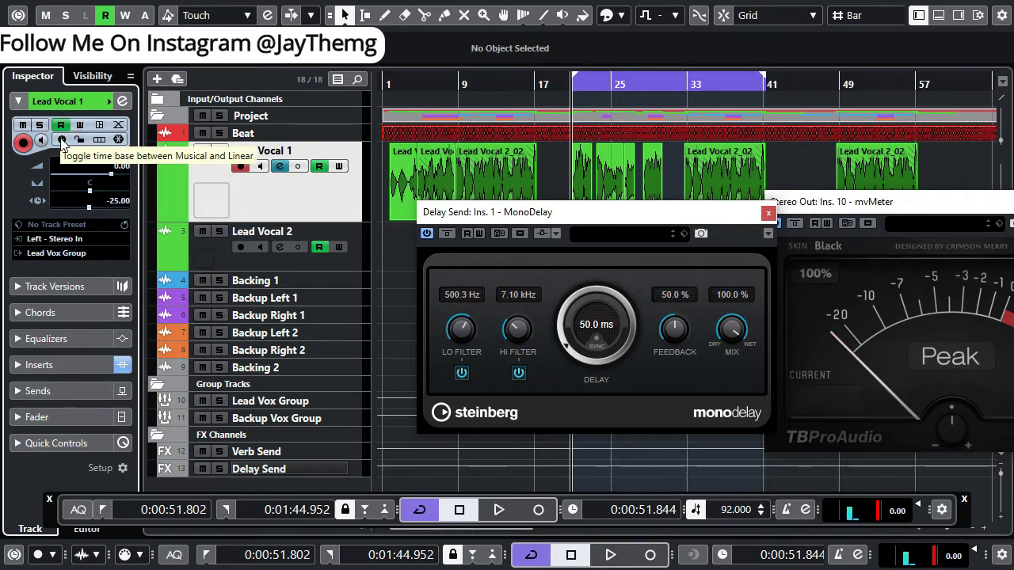
left_click(62, 141)
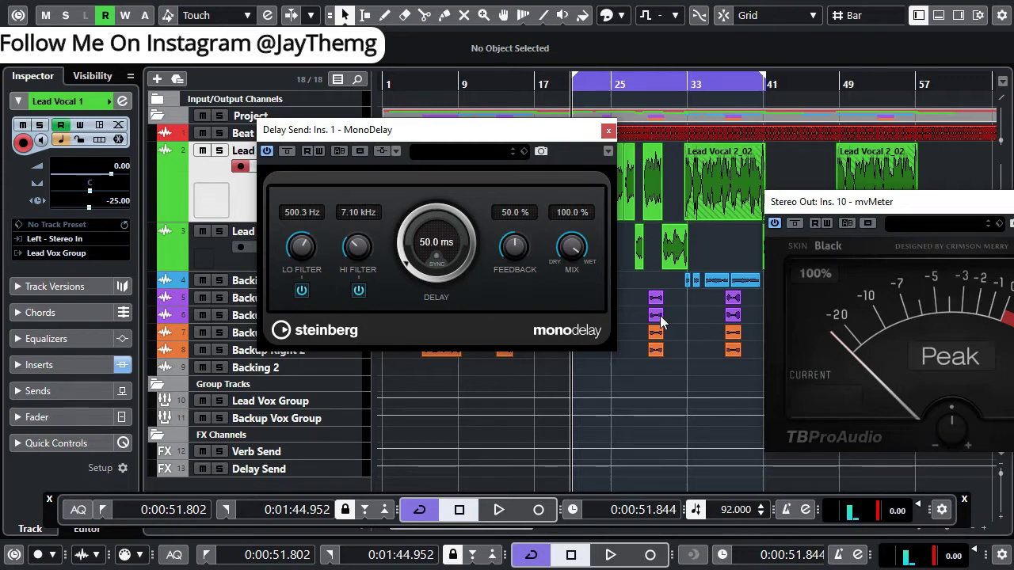
double_click(735, 510)
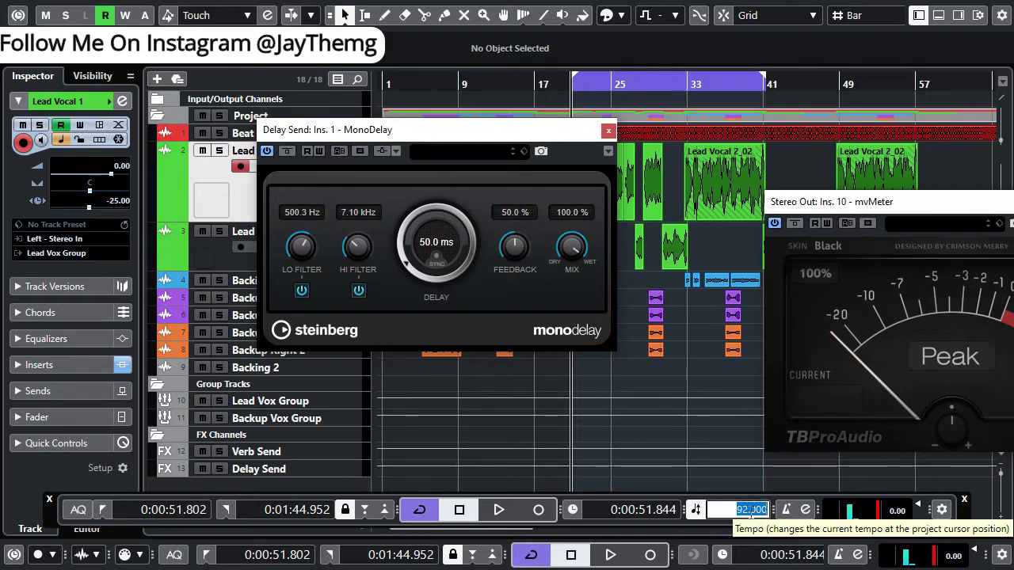
left_click(431, 129)
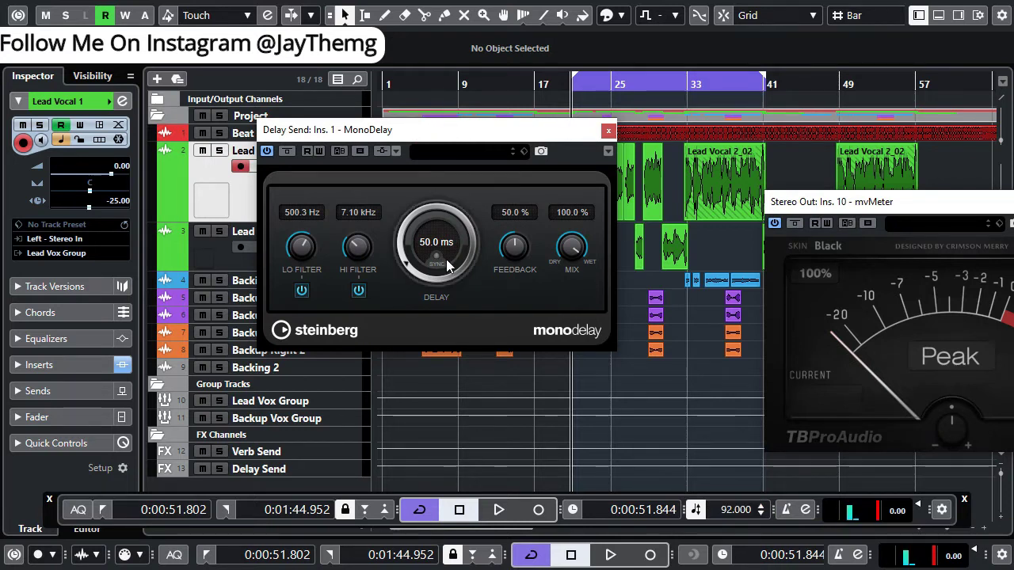
left_click(675, 247)
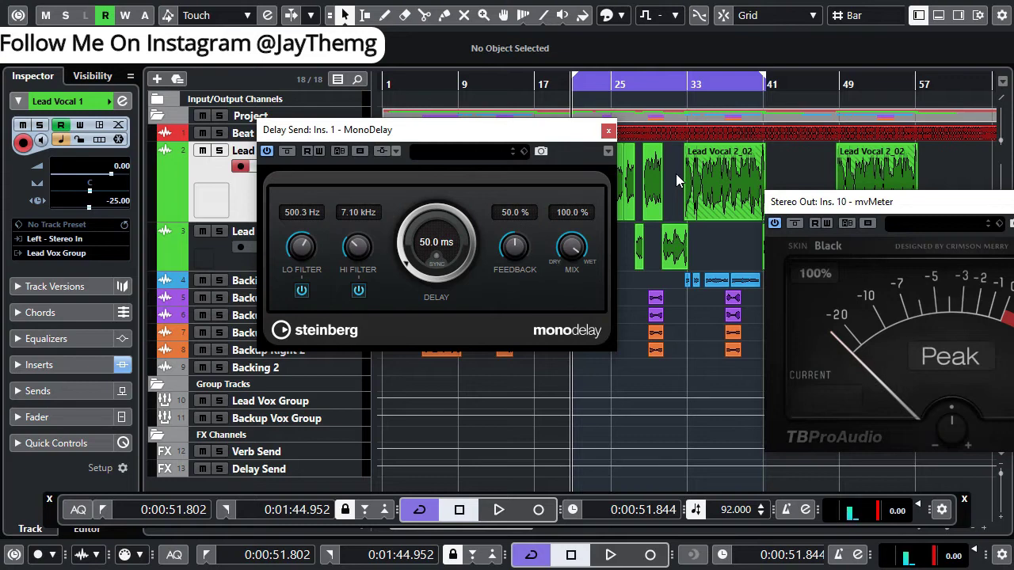
left_click_drag(453, 135, 483, 157)
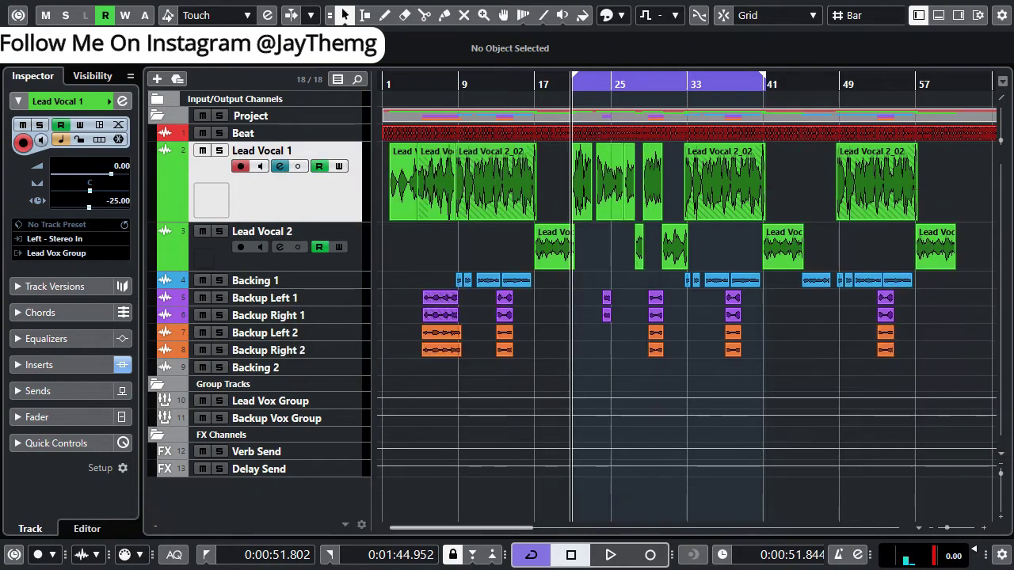
Switch to Calculator and divide 60000 by the project tempo of 92 to work out the delay time in milliseconds.
left_click_drag(645, 98, 385, 79)
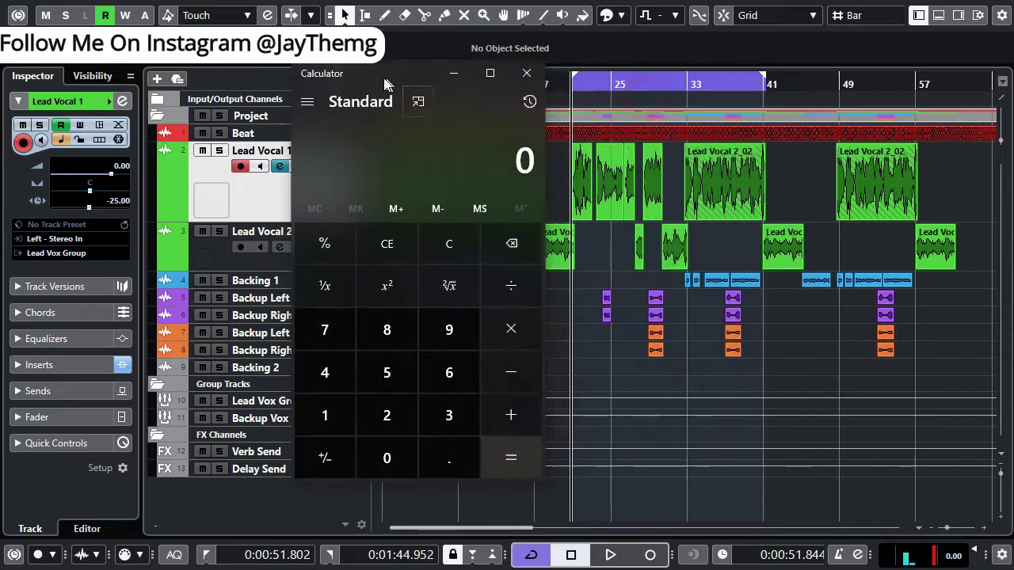
left_click(447, 372)
left_click(389, 459)
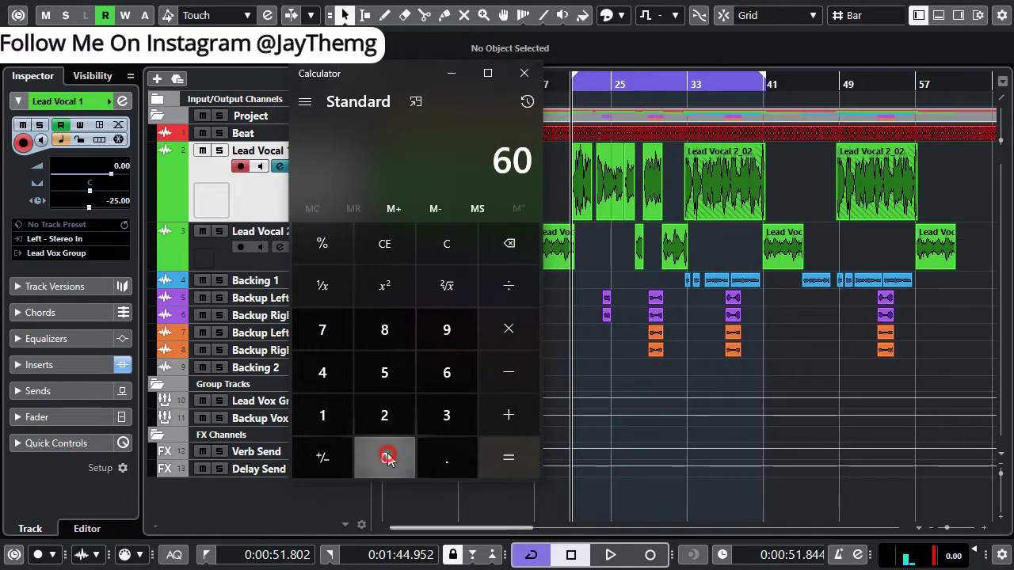
left_click(388, 459)
left_click(388, 459)
left_click(389, 460)
left_click(508, 285)
left_click(447, 329)
left_click(384, 415)
left_click(530, 474)
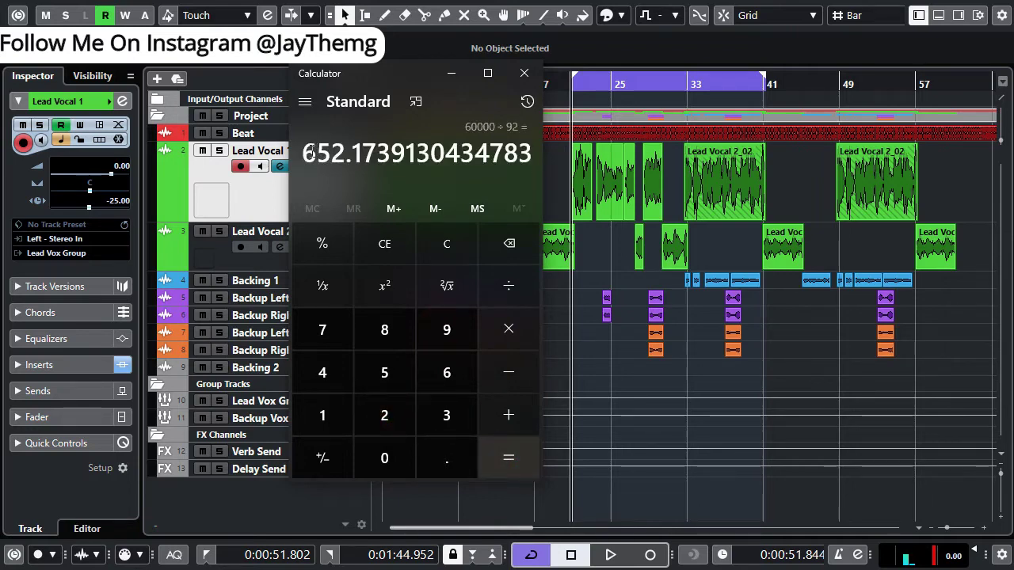
Return to MonoDelay in Cubase, set its delay time to 652 ms, and close the effect.
left_click(607, 374)
double_click(466, 264)
type("652")
key("Return")
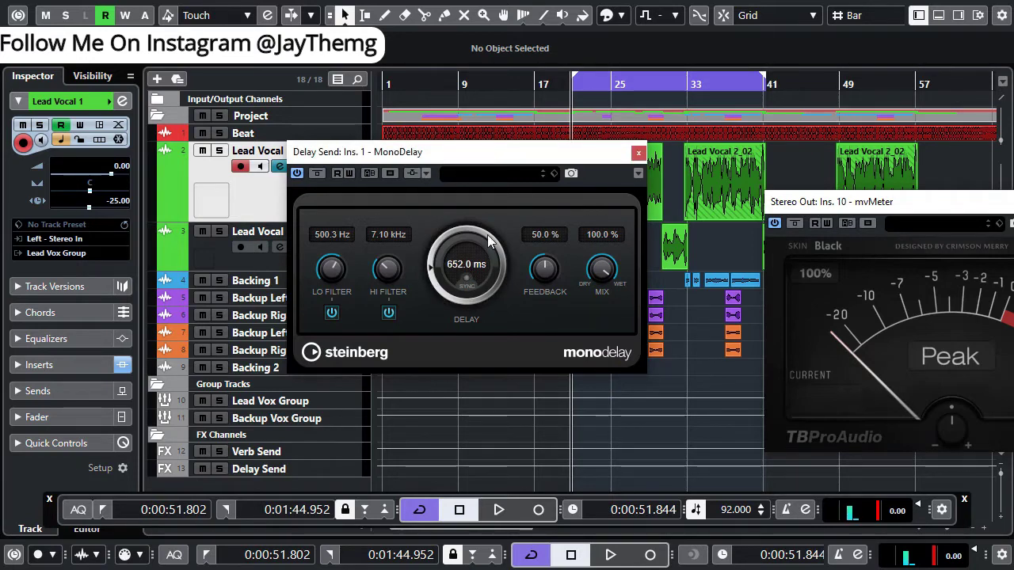
scroll(388, 269, "down", 2)
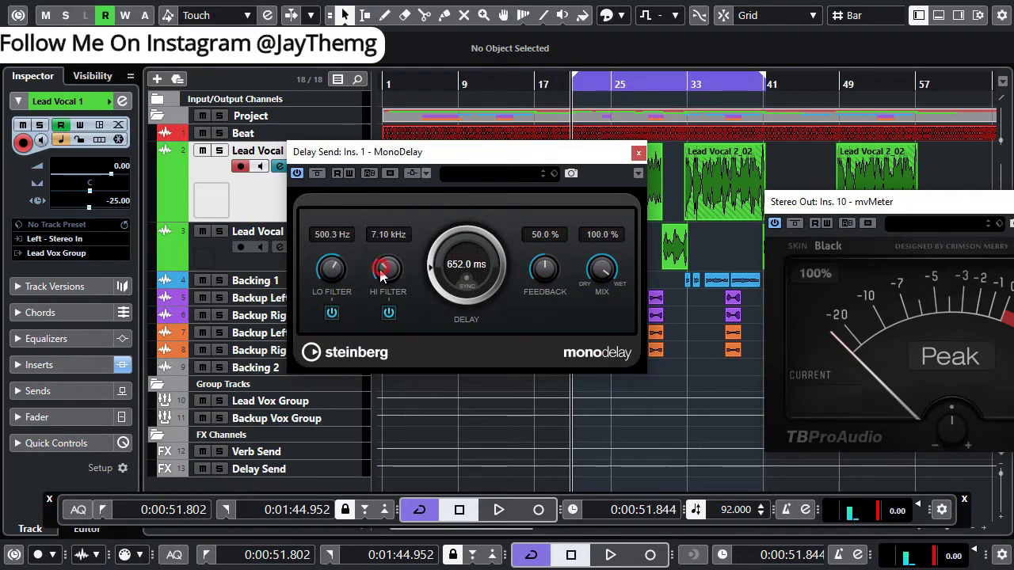
left_click(639, 152)
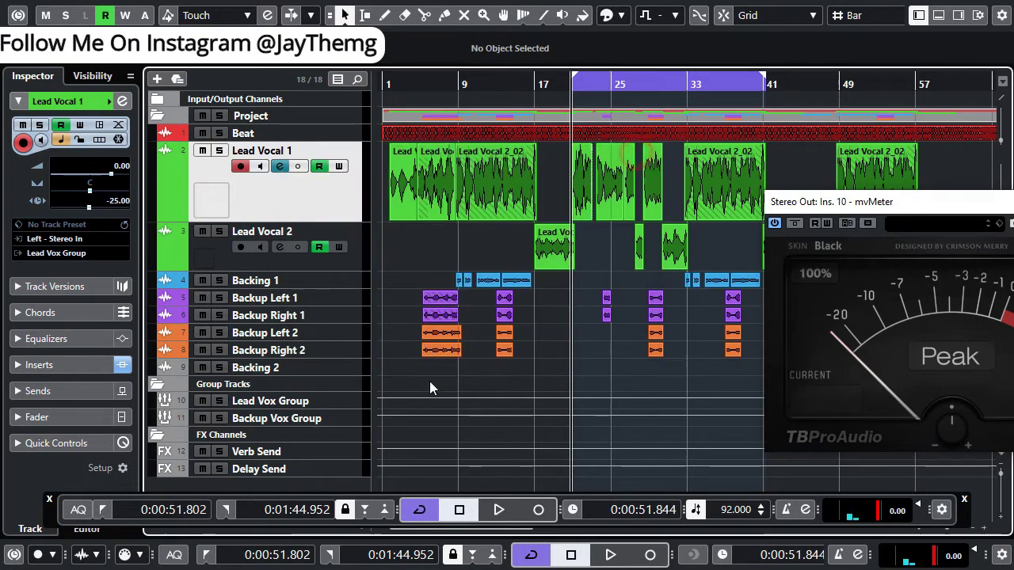
Insert the RoomWorks reverb in the first insert slot of the Verb Send channel.
left_click(277, 451)
key("e")
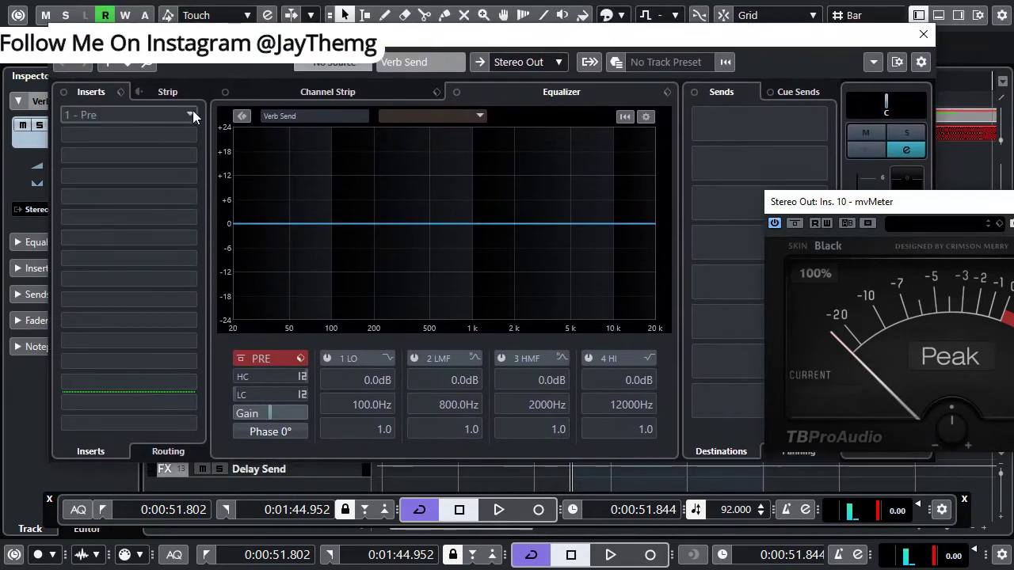
left_click(191, 115)
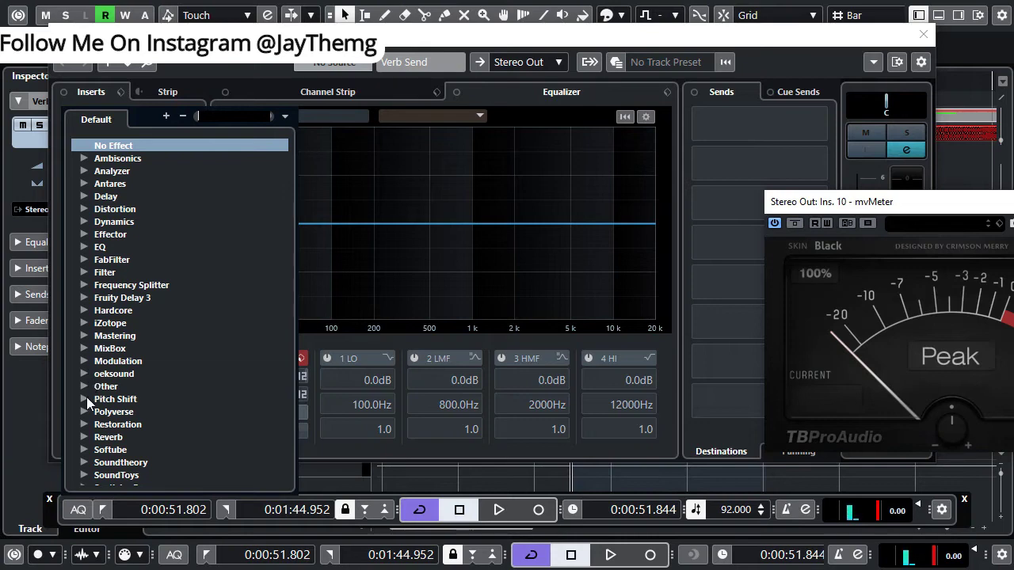
left_click(84, 436)
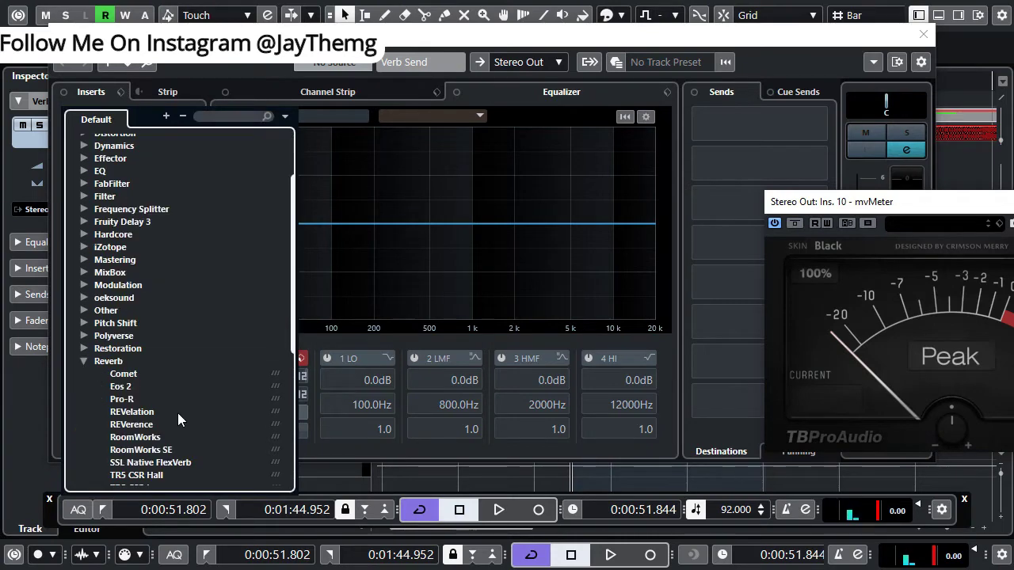
scroll(170, 412, "up", 1)
scroll(166, 411, "down", 3)
left_click(172, 411)
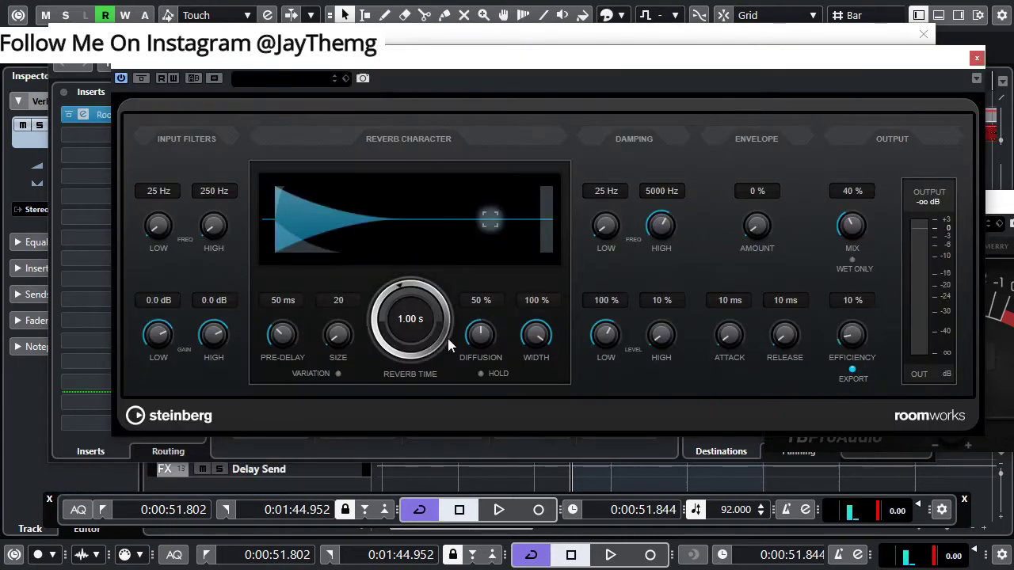
Set RoomWorks' size to 250, mix to 100 % with Wet Only on and efficiency to about 68 %, and raise the diffusion.
left_click_drag(335, 343, 410, 130)
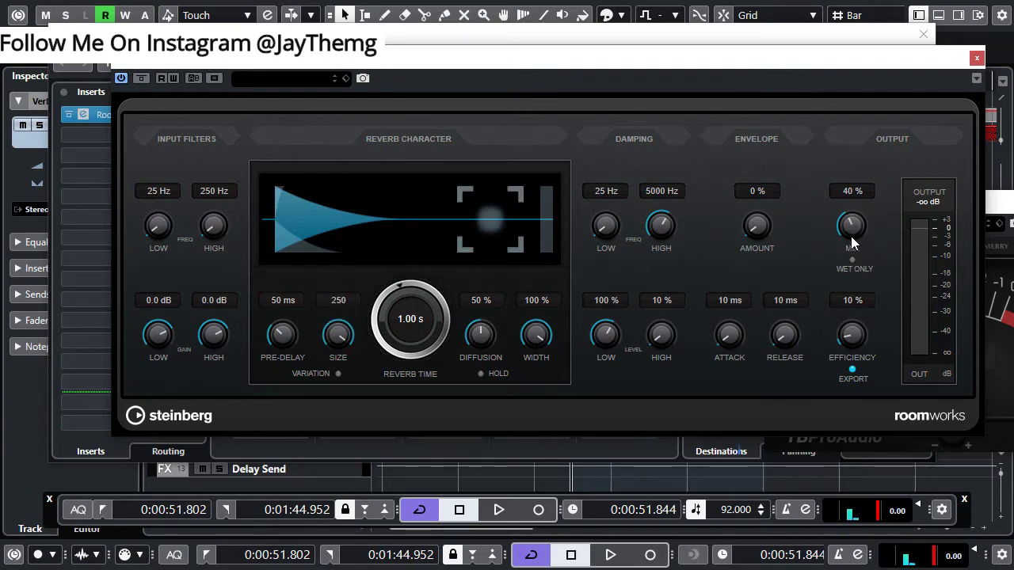
left_click_drag(851, 237, 852, 198)
left_click(854, 262)
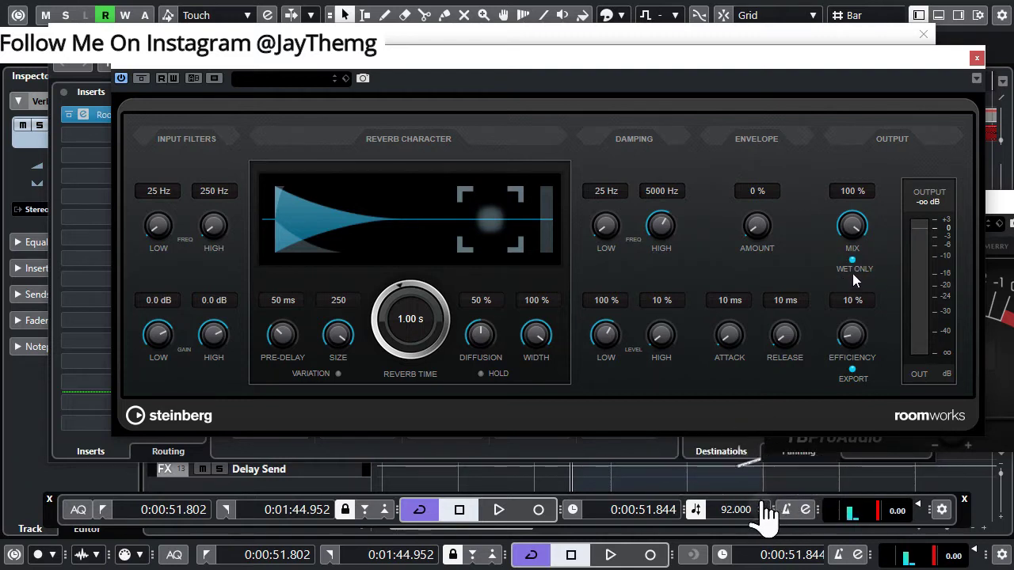
left_click_drag(850, 344, 867, 283)
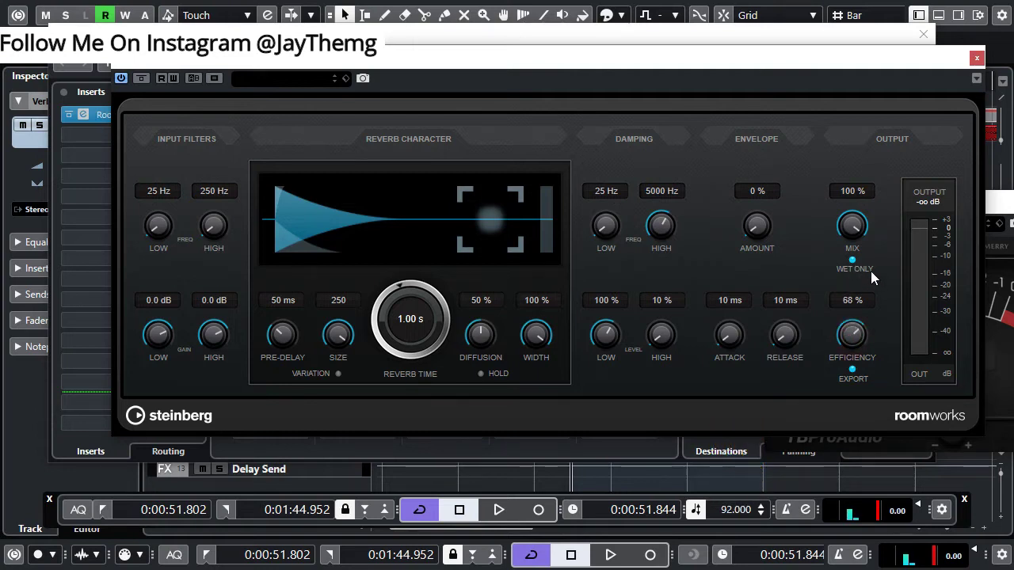
left_click_drag(870, 269, 872, 267)
left_click_drag(481, 335, 593, 90)
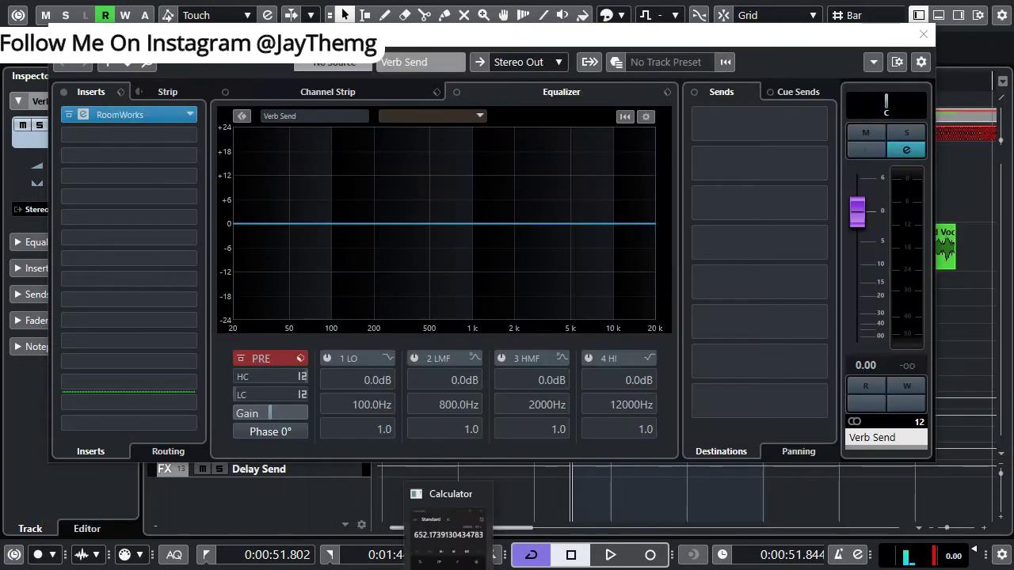
Switch to Calculator and multiply the 60000 ÷ 92 result by 2 to work out the reverb time.
left_click(432, 563)
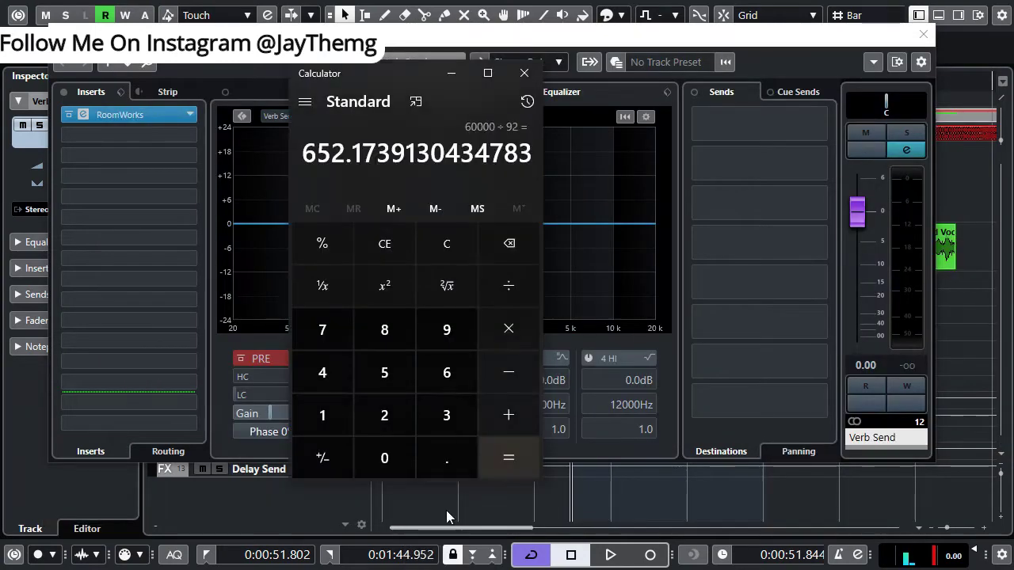
left_click_drag(369, 84, 340, 115)
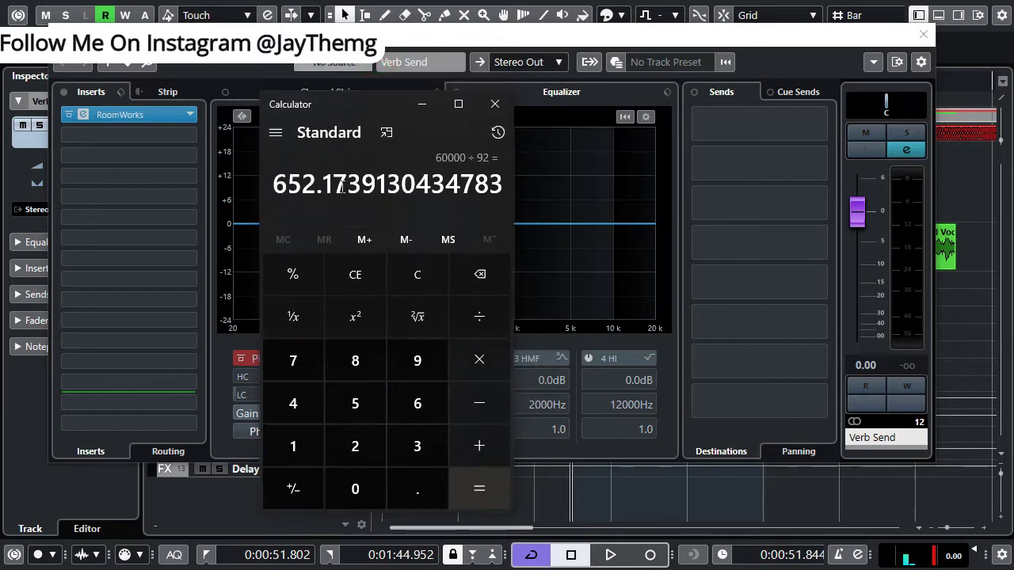
left_click(474, 360)
left_click(346, 447)
left_click(479, 491)
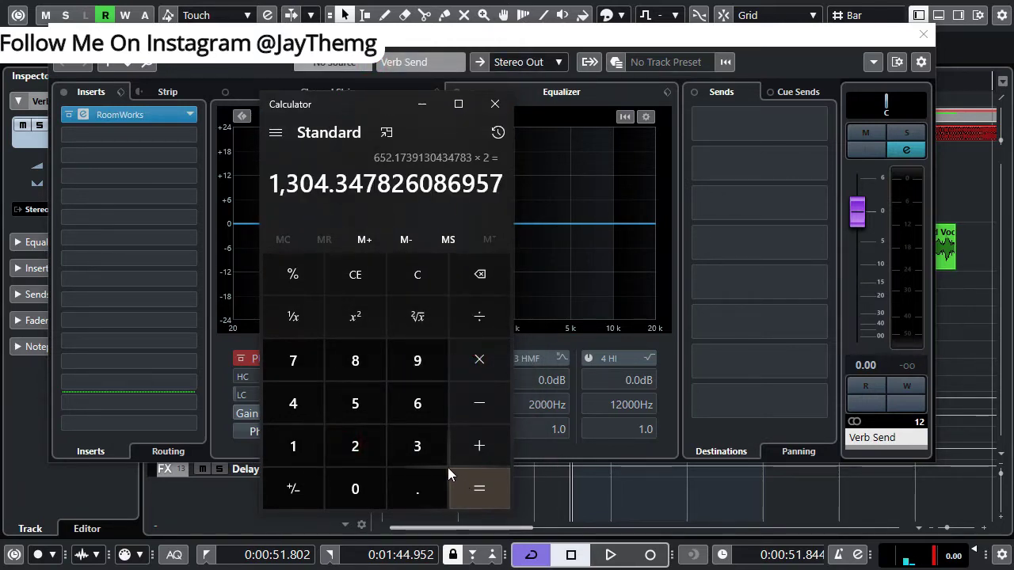
Multiply the Calculator result by 2 two more times to work out a longer tempo-matched reverb time.
left_click(482, 361)
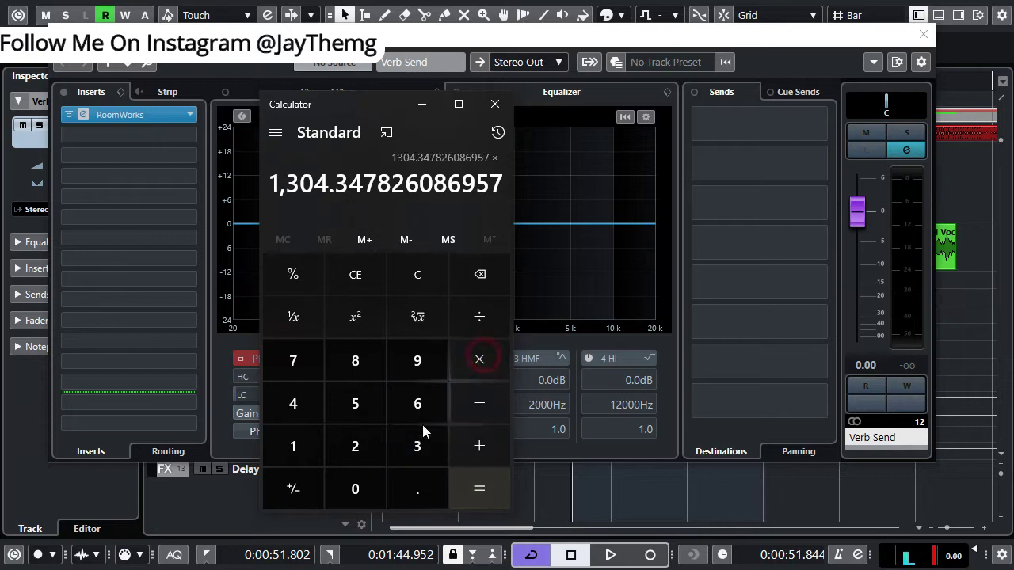
left_click(358, 447)
left_click(478, 489)
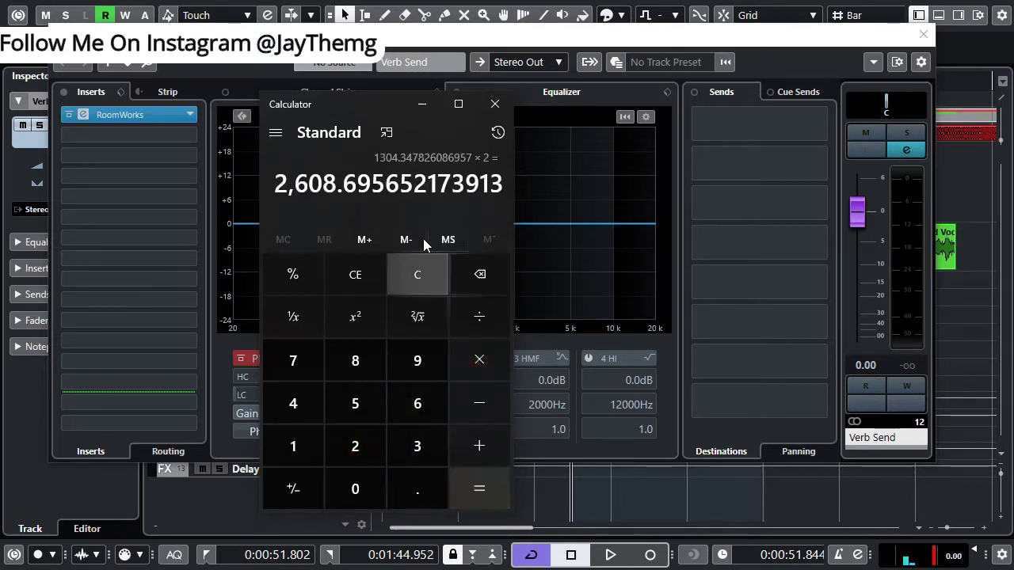
left_click_drag(357, 112, 645, 62)
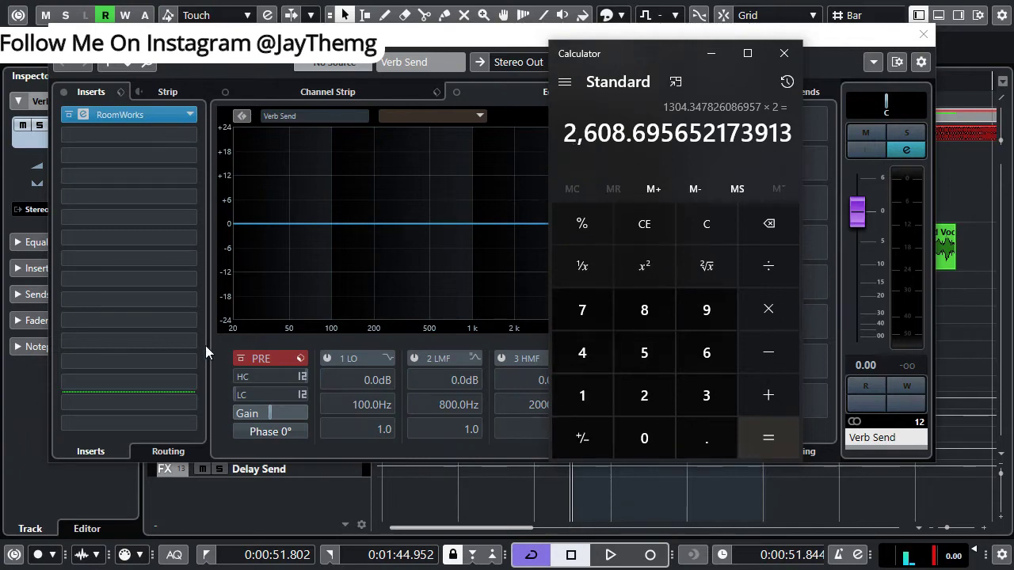
left_click(228, 401)
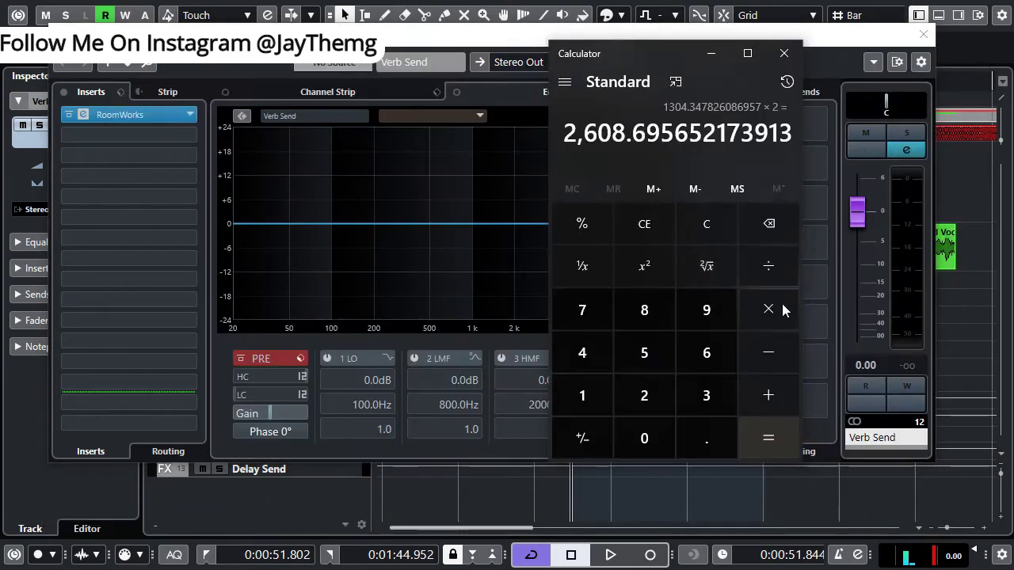
left_click(769, 309)
left_click(645, 395)
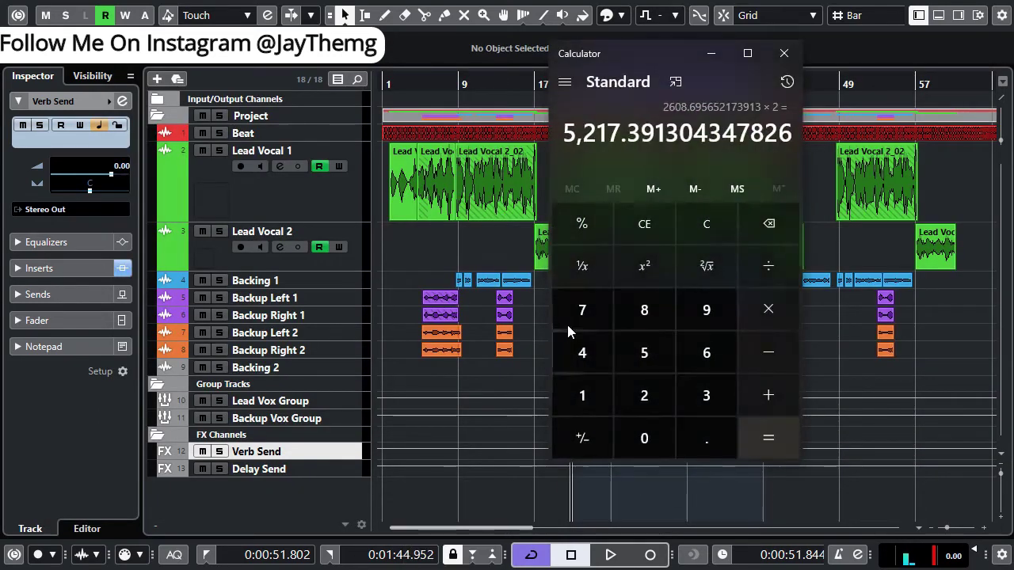
Divide the result by 4 four times in succession to work out the reverb's pre-delay.
left_click(768, 267)
left_click(582, 351)
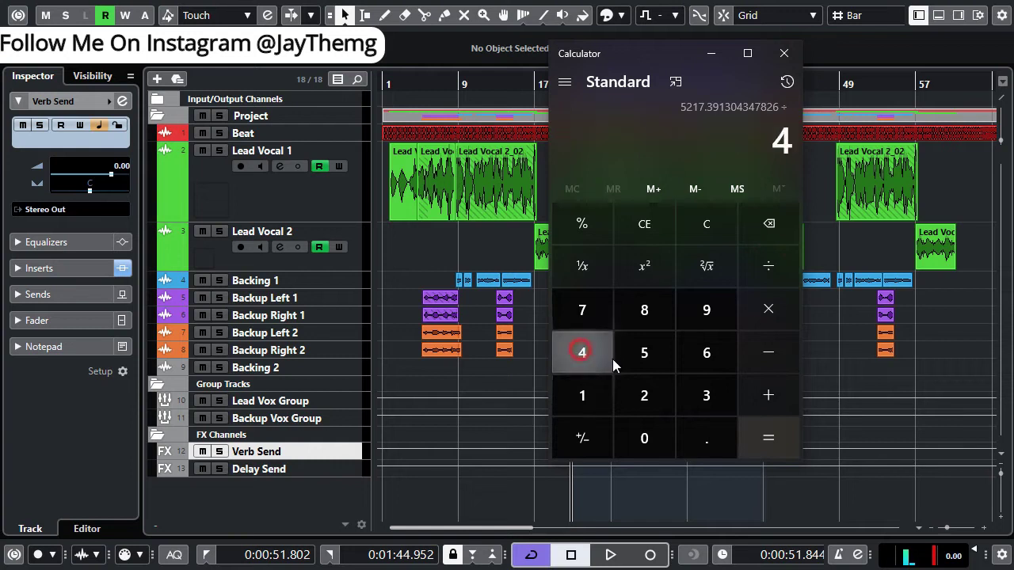
left_click(757, 436)
left_click(762, 261)
left_click(582, 352)
left_click(765, 436)
left_click(768, 267)
left_click(583, 352)
left_click(766, 435)
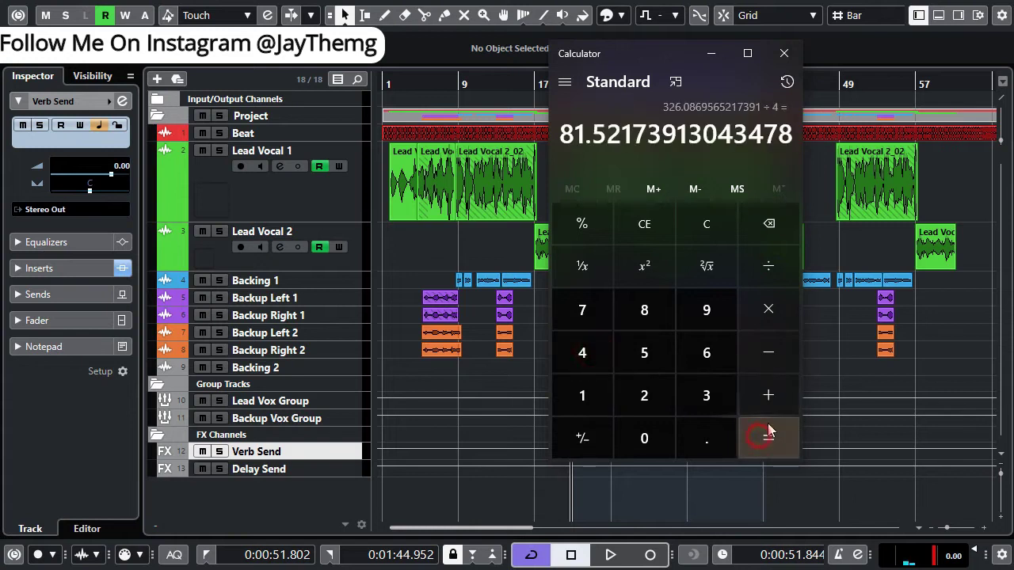
left_click(772, 268)
left_click(584, 354)
left_click(769, 456)
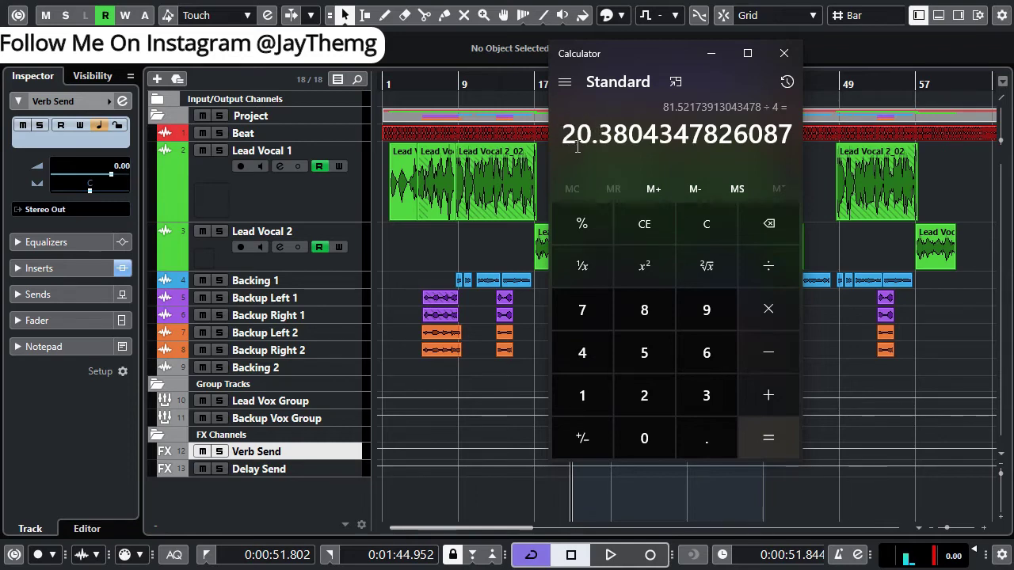
Return to RoomWorks in Cubase, set its pre-delay to 20 ms, and close the effect.
left_click(369, 434)
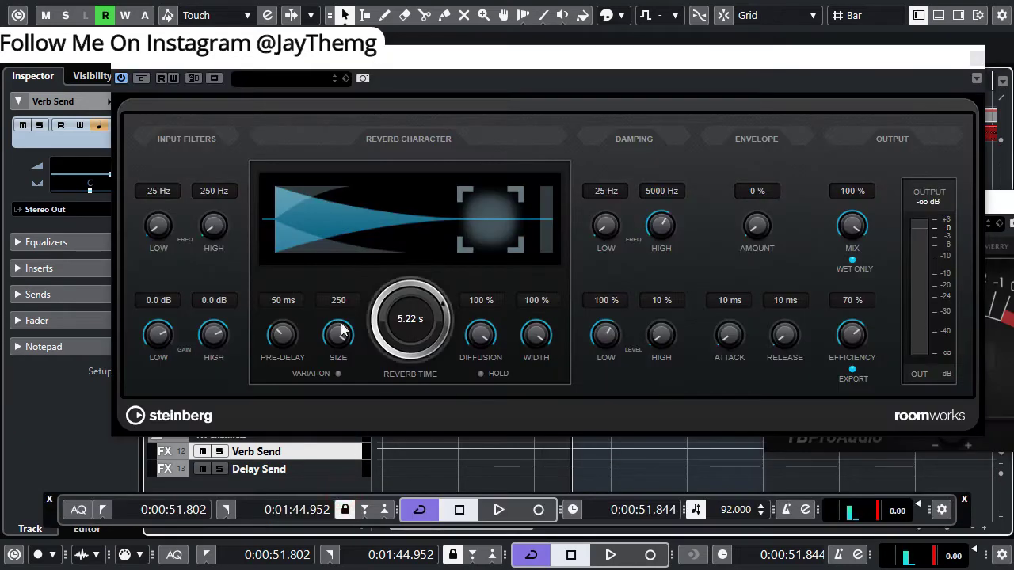
left_click_drag(287, 333, 285, 347)
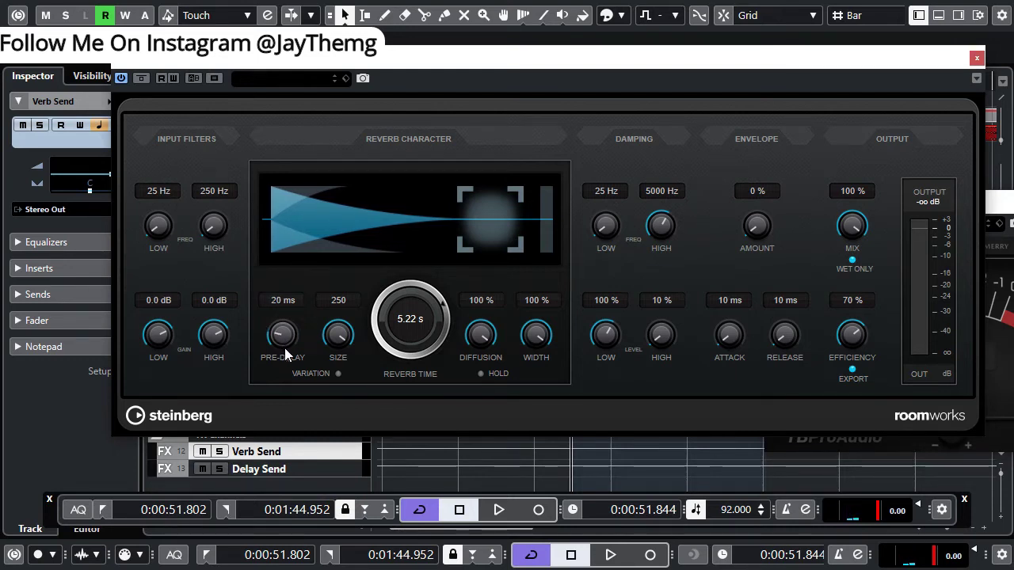
left_click(977, 60)
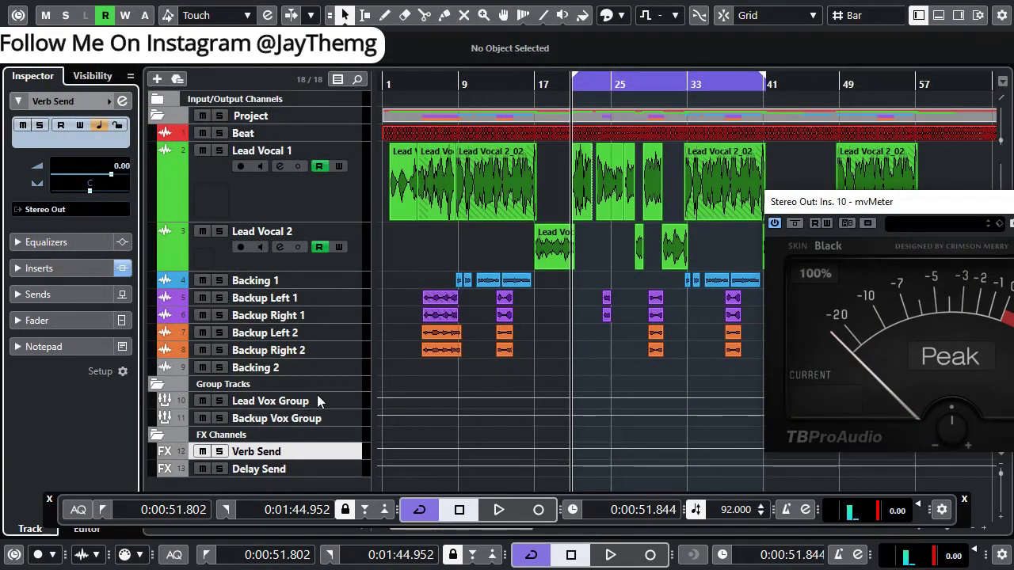
Open the Lead Vox Group channel settings and route its first send to Verb Send, switched on.
left_click(293, 403)
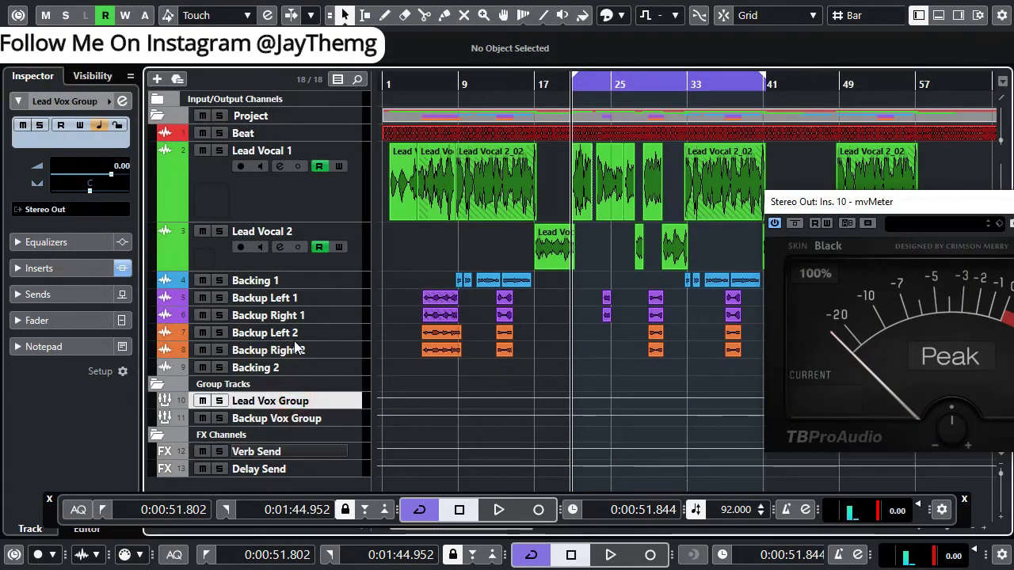
left_click(123, 101)
left_click(773, 125)
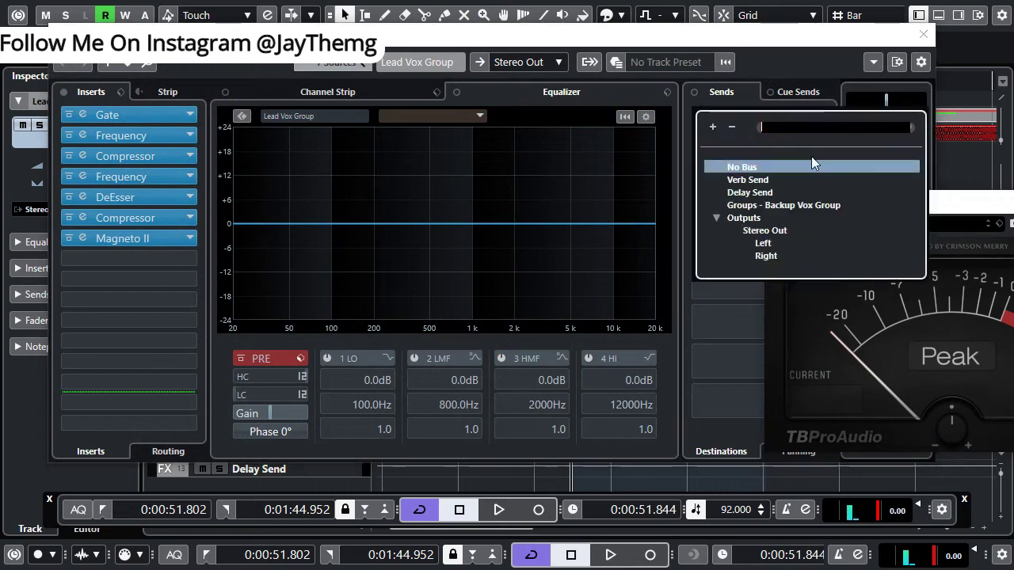
left_click(757, 181)
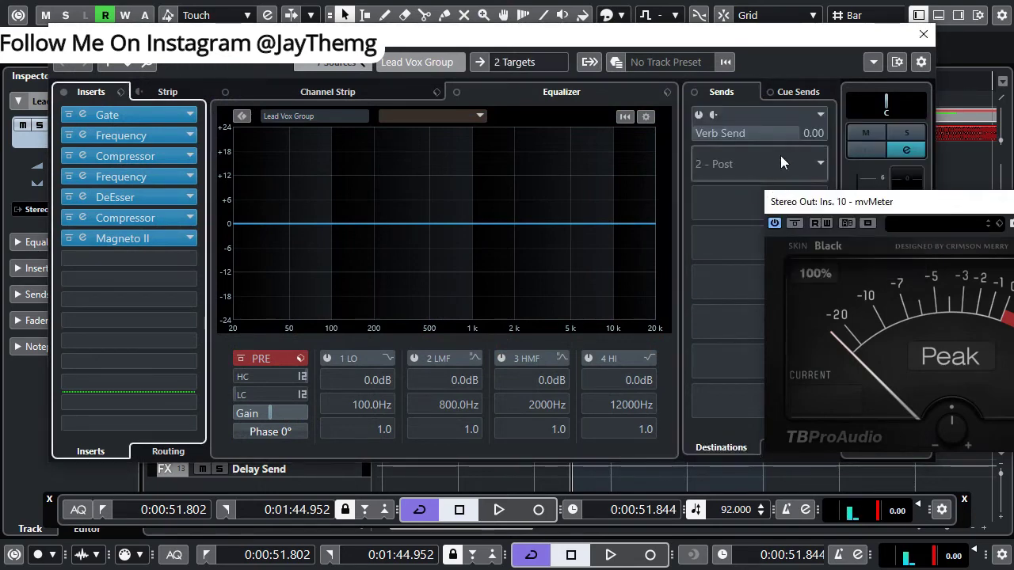
left_click_drag(704, 30, 580, 17)
left_click(574, 95)
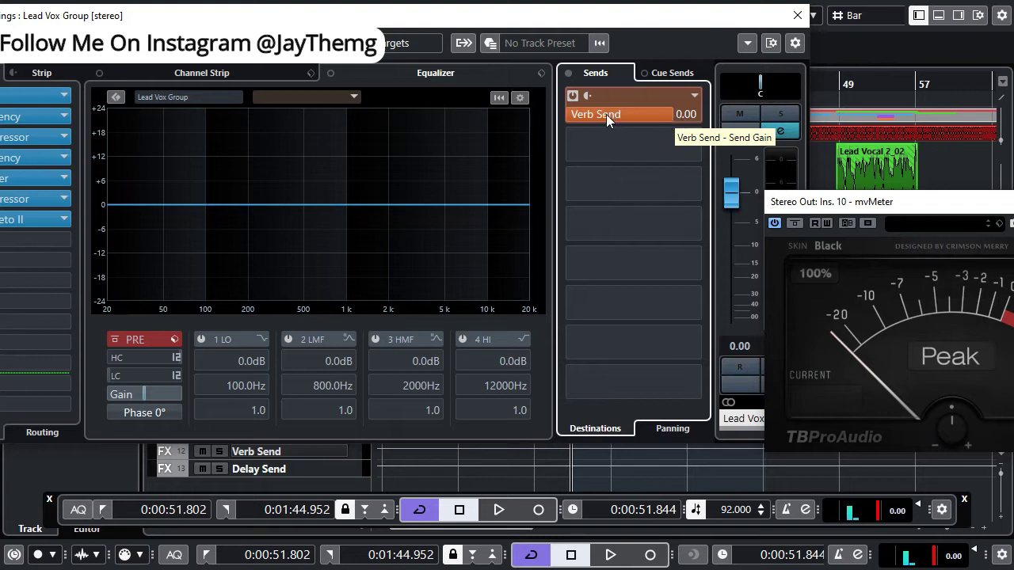
Lower the Lead Vox Group's Verb Send level to -17.0 dB while listening to playback.
key("space")
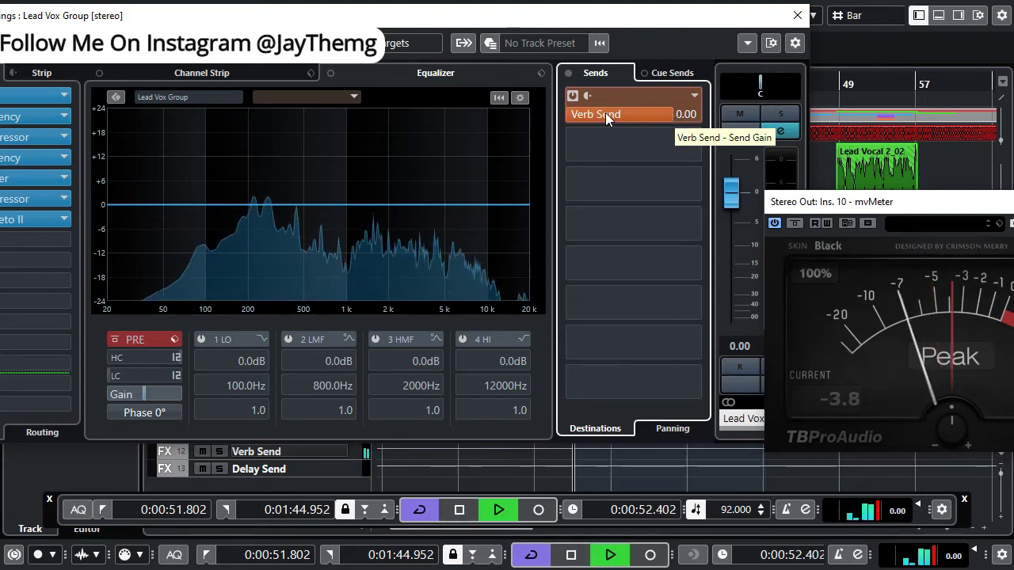
left_click_drag(667, 115, 585, 122)
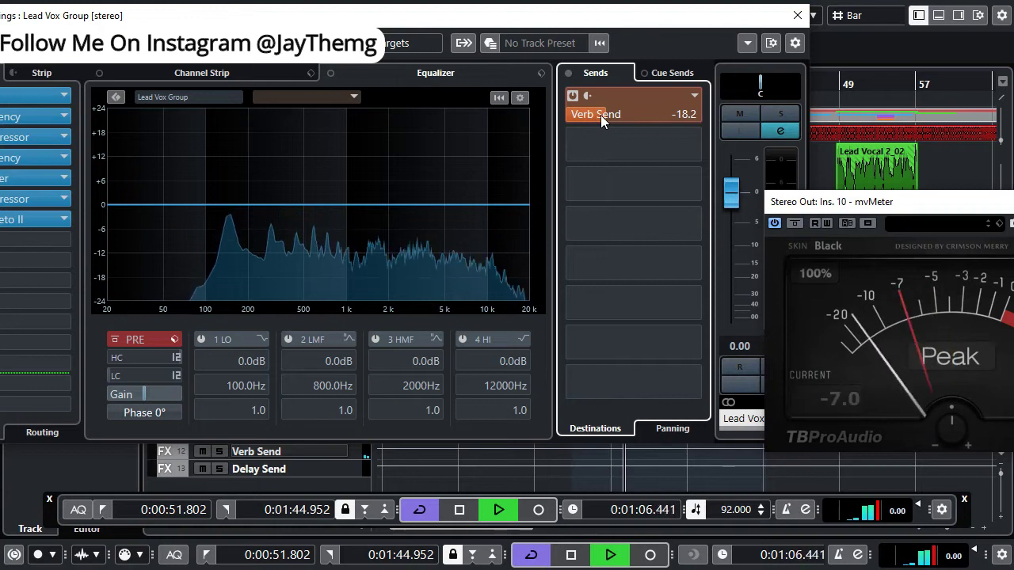
key("space")
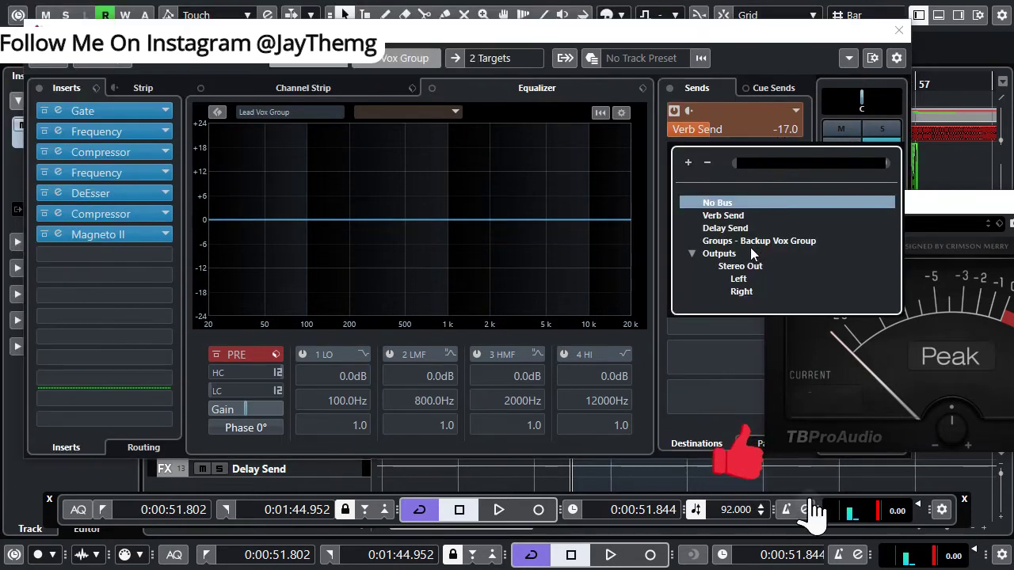
Route the Lead Vox Group's second send to Delay Send, switch it on, and lower its level to about -20.9 dB.
left_click(743, 228)
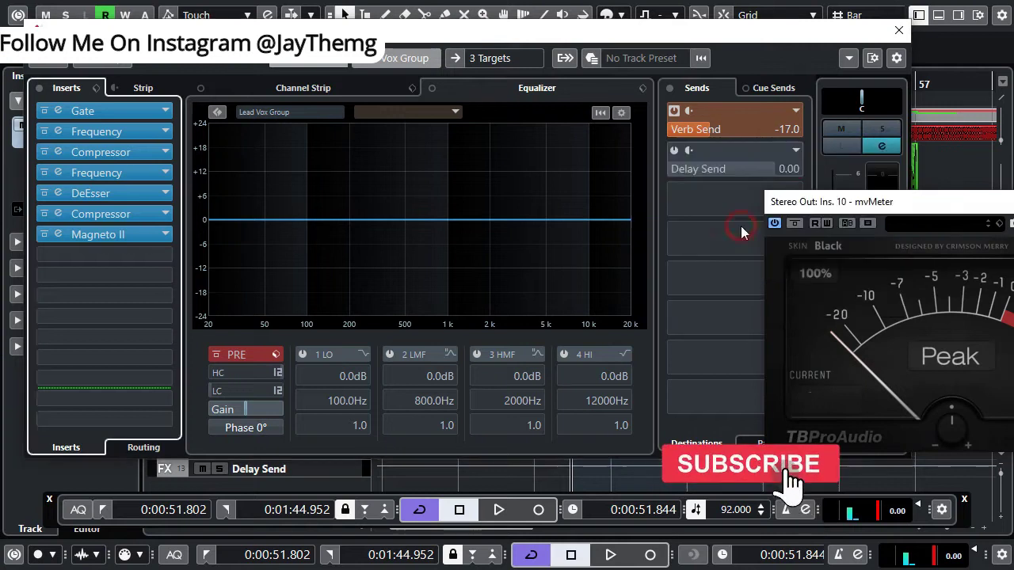
left_click(674, 150)
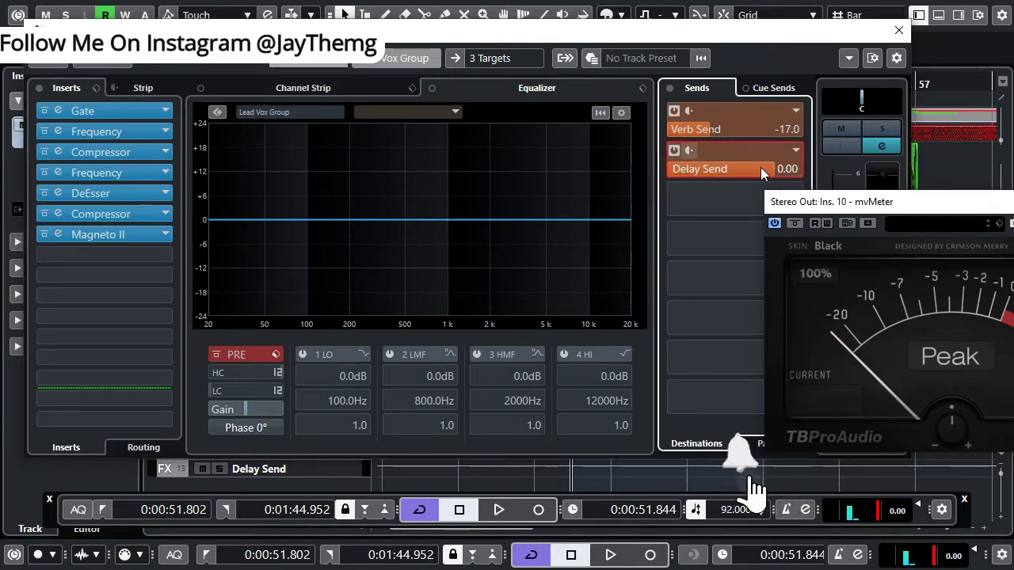
left_click_drag(763, 172, 651, 191)
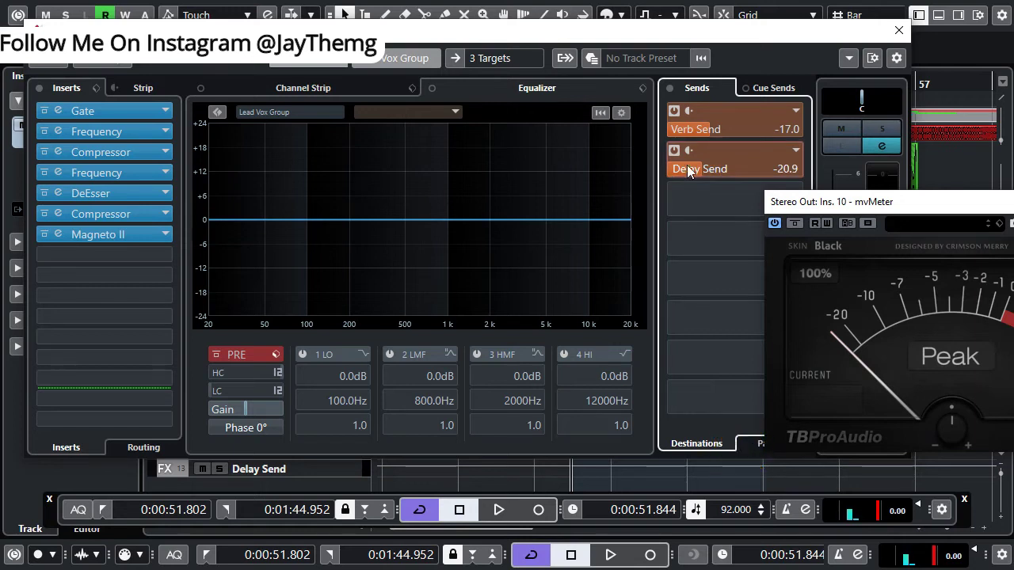
Play the loop with Verb Send temporarily off, fine-tune the Delay Send level to -22.4 dB, and switch Verb Send back on.
key("space")
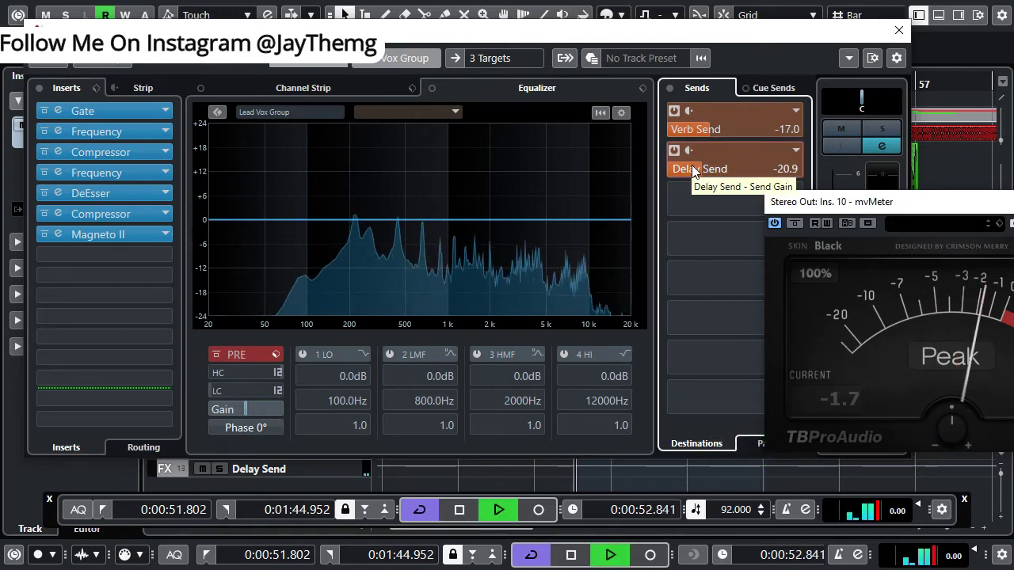
left_click(676, 111)
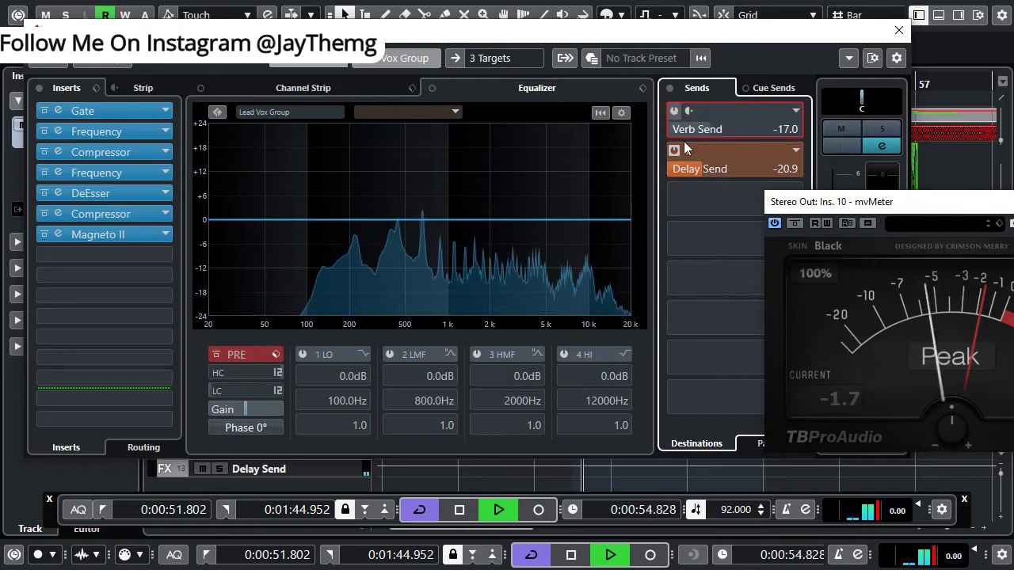
scroll(700, 169, "down", 4)
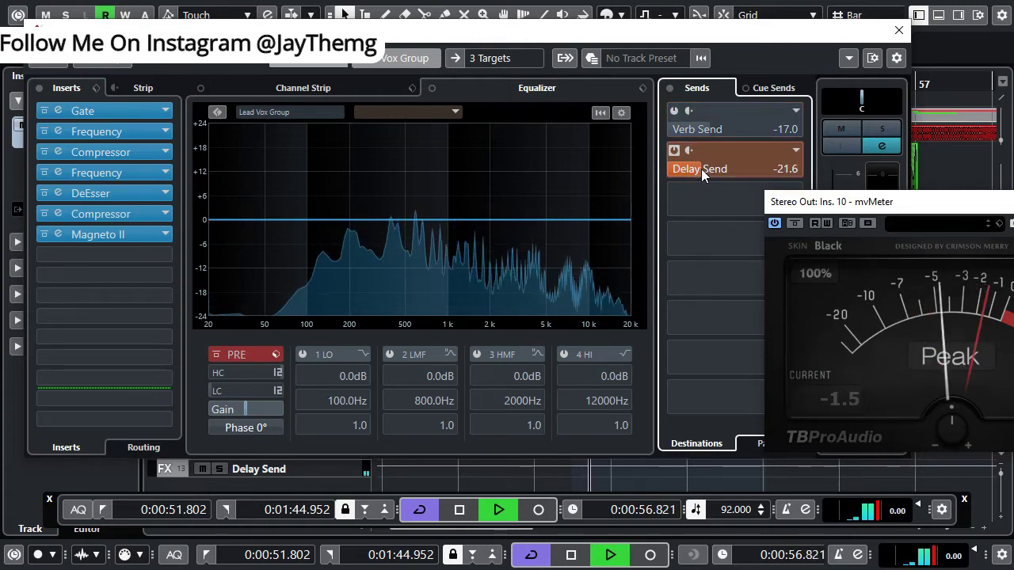
scroll(702, 169, "up", 4)
scroll(701, 169, "down", 4)
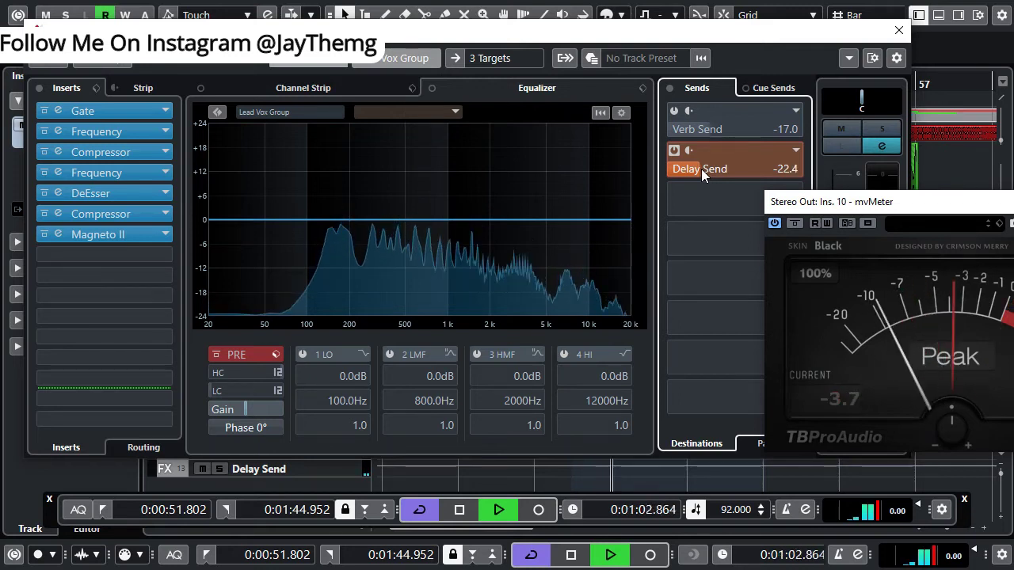
scroll(701, 169, "up", 2)
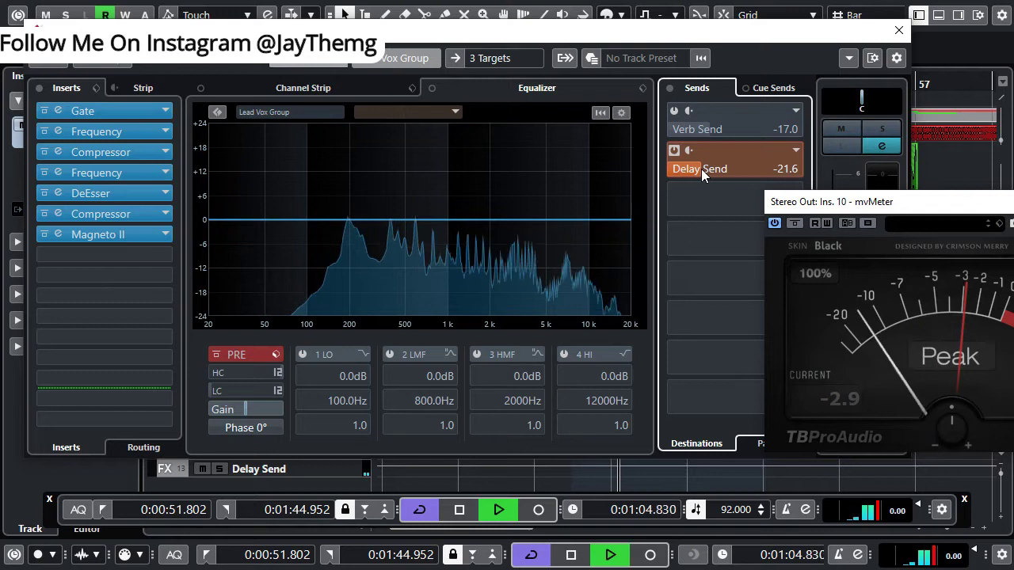
scroll(701, 169, "down", 2)
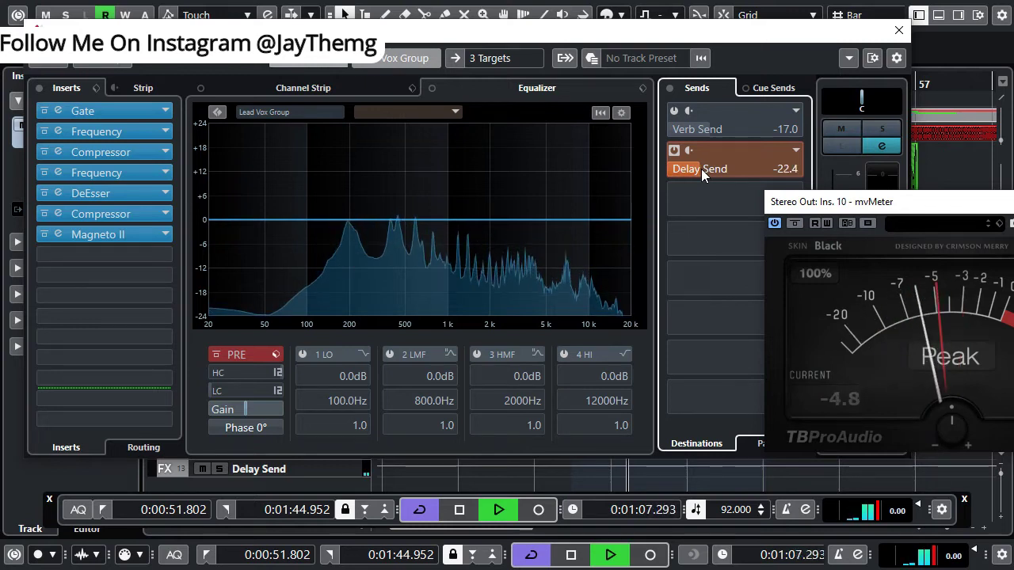
left_click(673, 111)
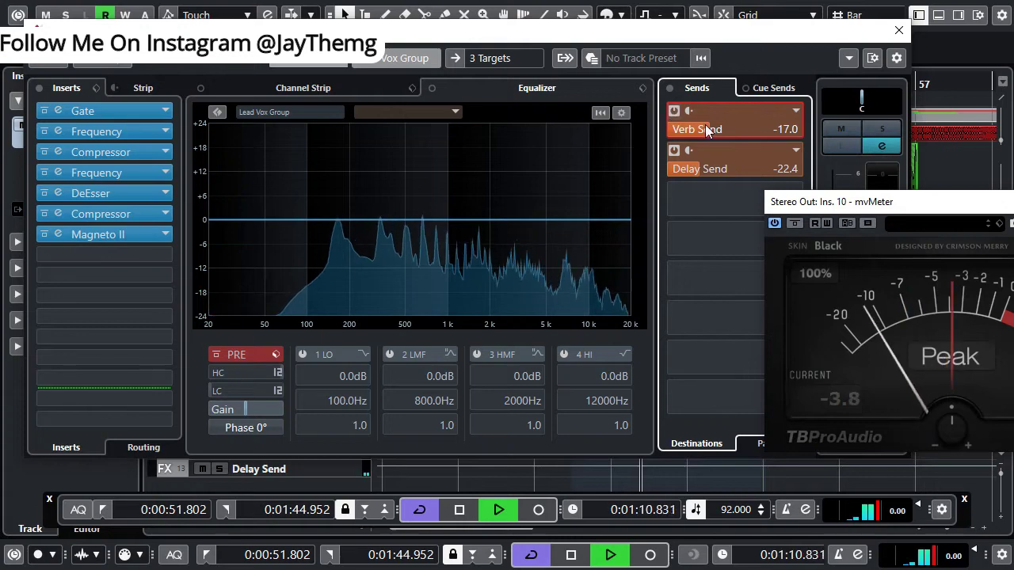
key("space")
Open the Verb Send channel settings and enable the high-cut and low-cut filters with 24 dB/Oct slopes.
left_click(121, 103)
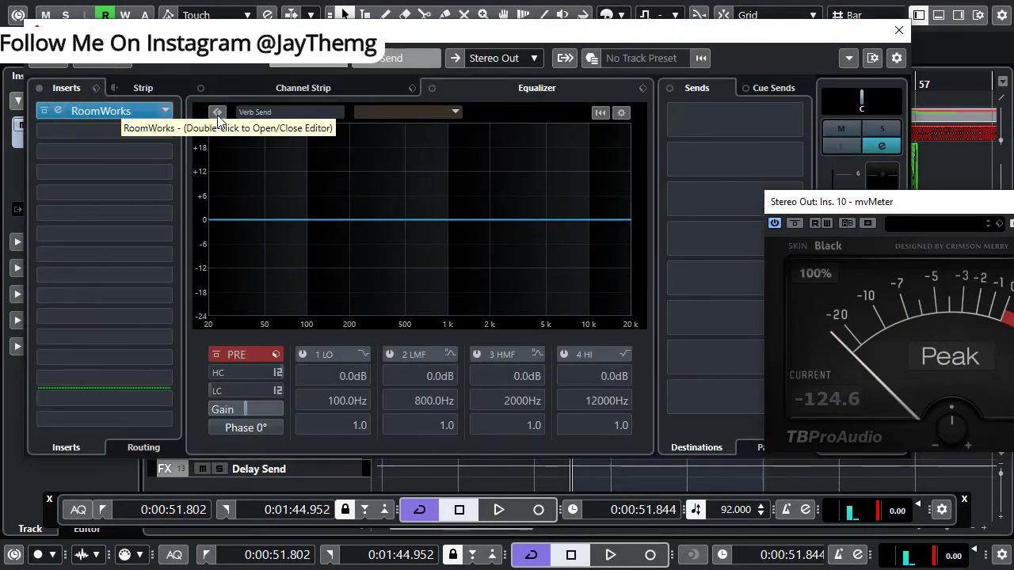
left_click(215, 373)
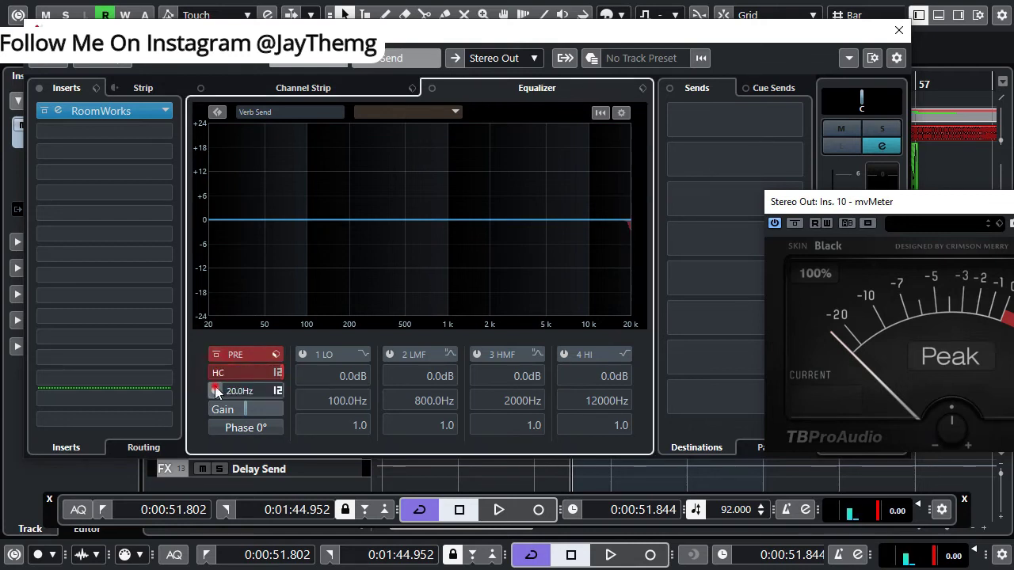
left_click(277, 373)
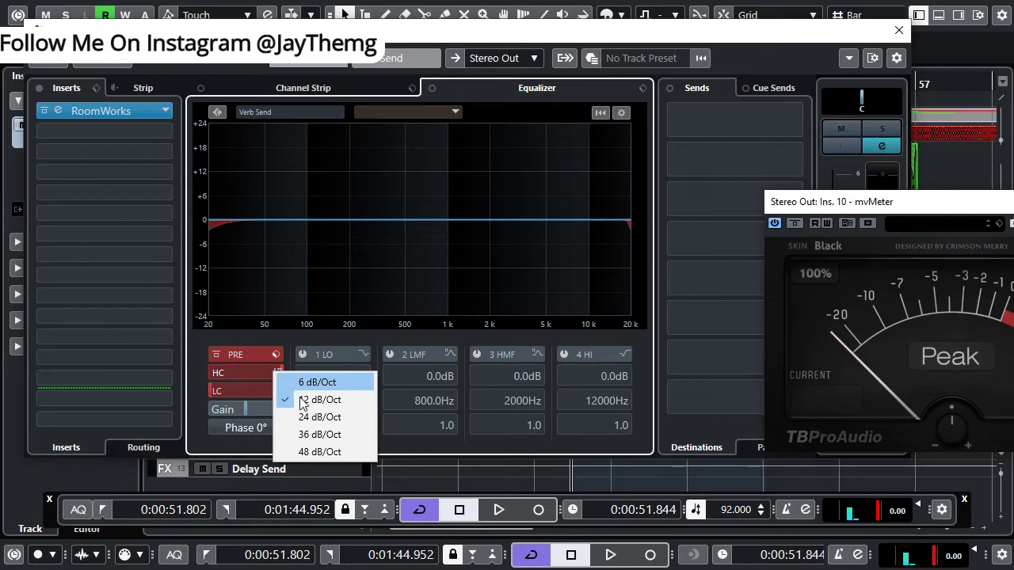
left_click(317, 416)
left_click(280, 391)
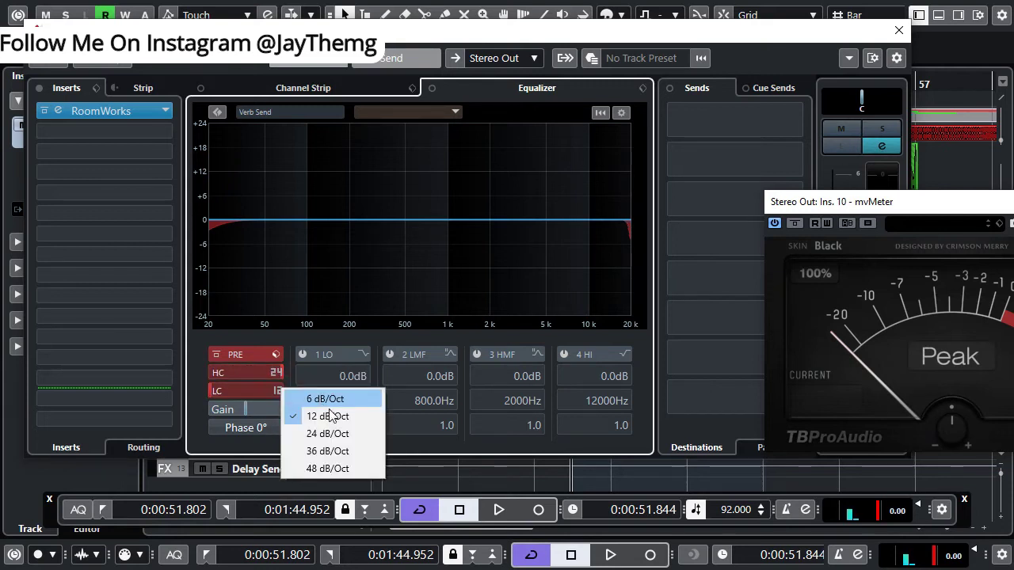
left_click(335, 434)
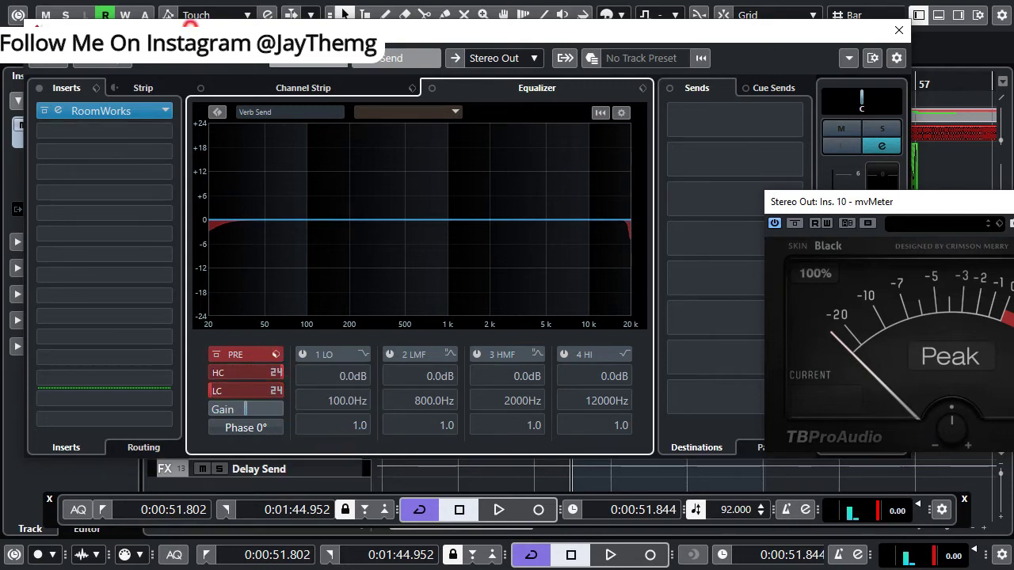
Raise the Verb Send low-cut filter's frequency to roll off the lows below roughly 500 Hz.
left_click_drag(507, 36, 545, 42)
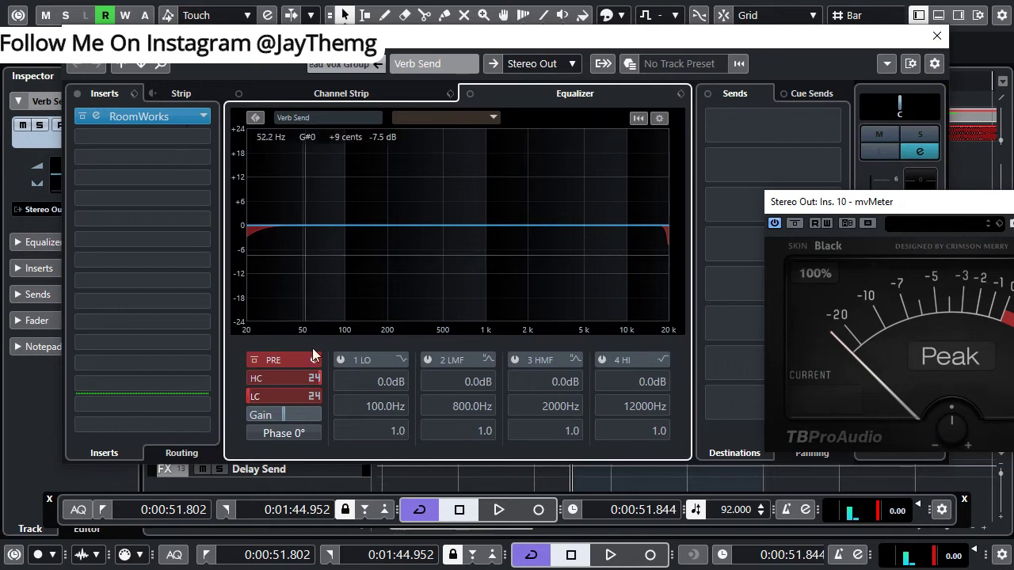
scroll(267, 397, "up", 8)
scroll(270, 397, "up", 10)
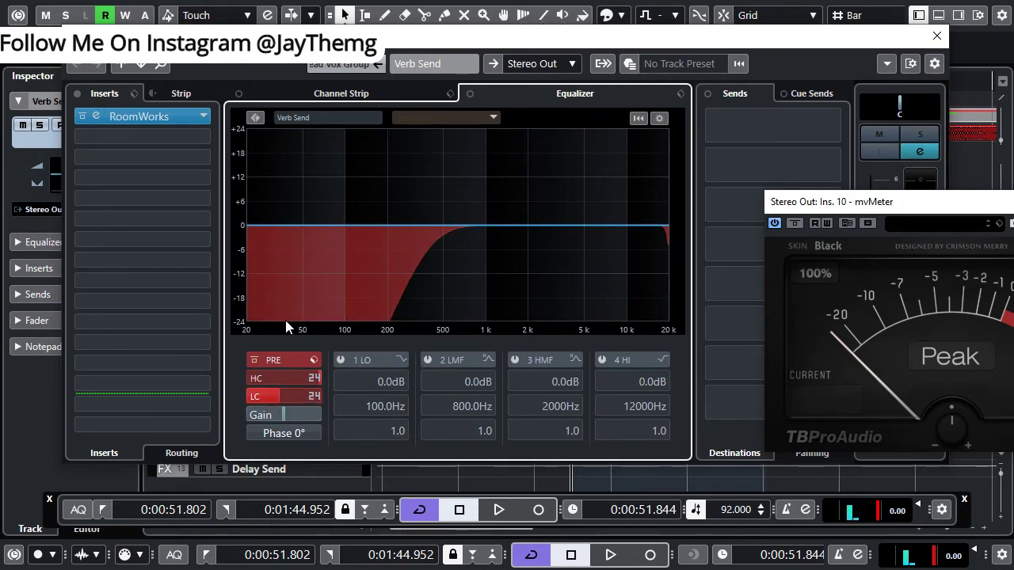
Lower the Verb Send high-cut filter's frequency to roll off the highs above roughly 5 kHz.
scroll(261, 377, "down", 6)
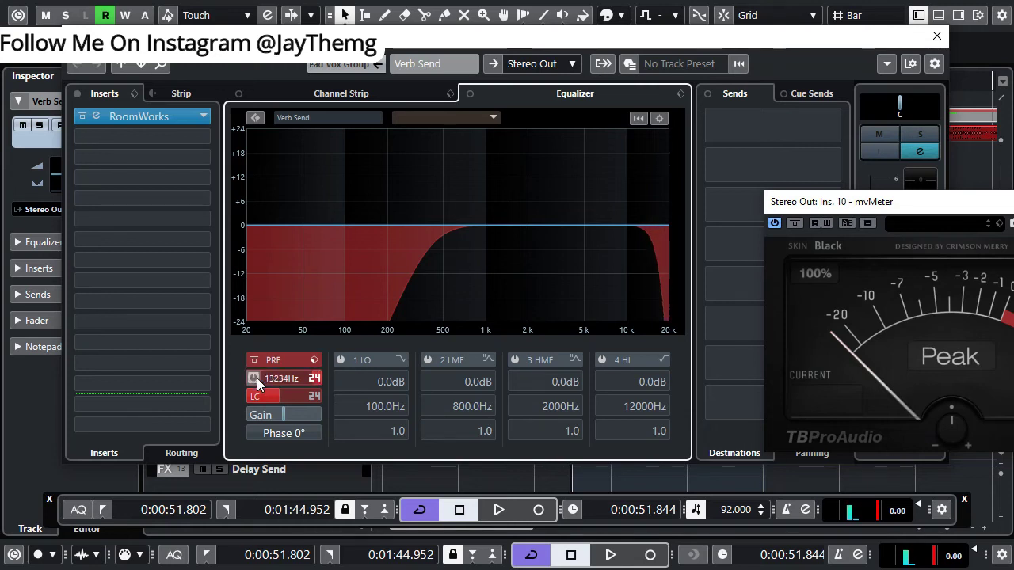
scroll(257, 378, "down", 1)
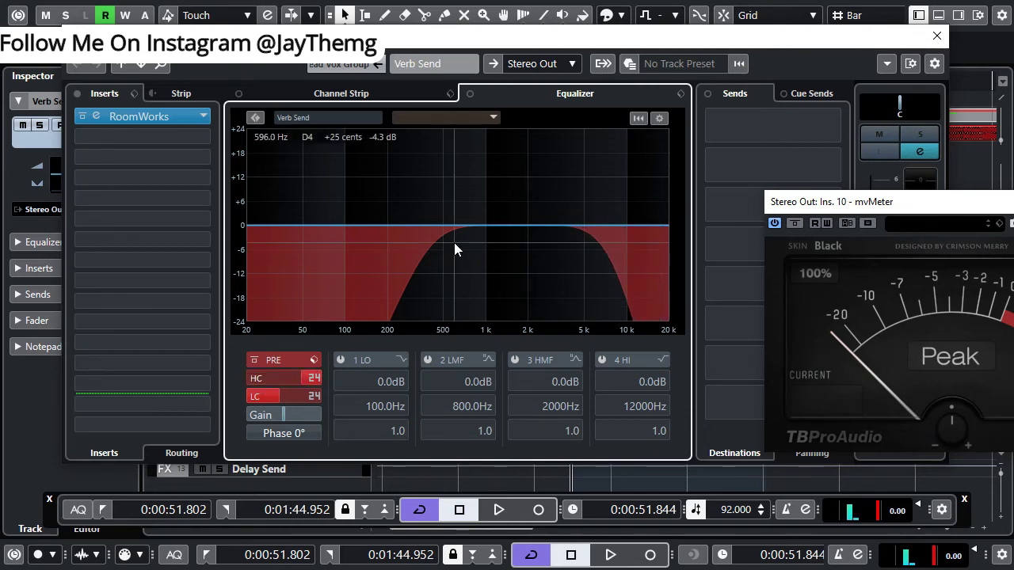
Play the loop to audition the filtered reverb, close the Verb Send channel settings, and reduce the Lead Vocal 1 track's height.
key("space")
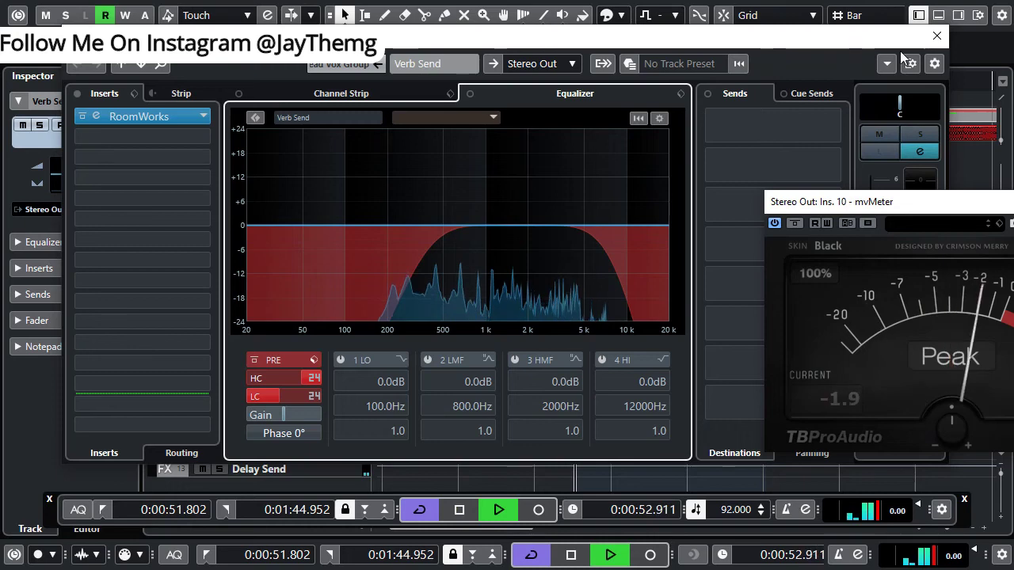
left_click(936, 41)
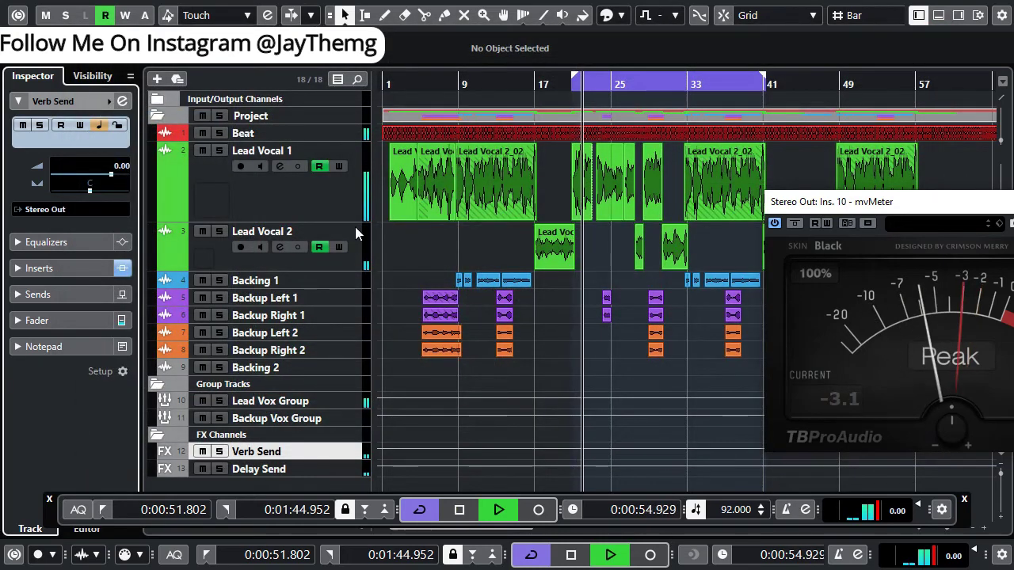
left_click_drag(351, 219, 351, 188)
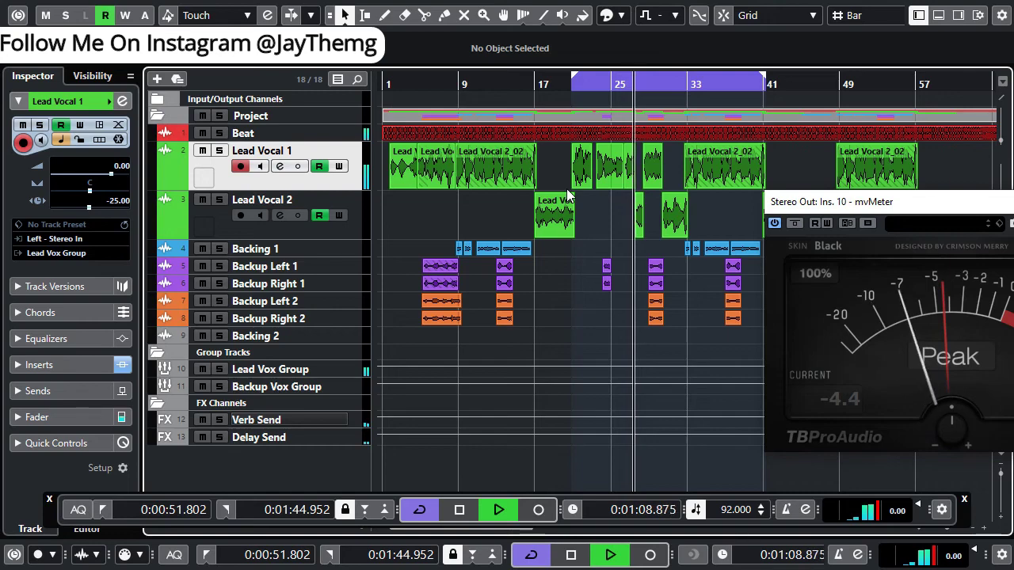
Open the Lead Vox Group channel settings, stop playback, and raise its Verb Send level to -15.9 dB.
left_click(329, 369)
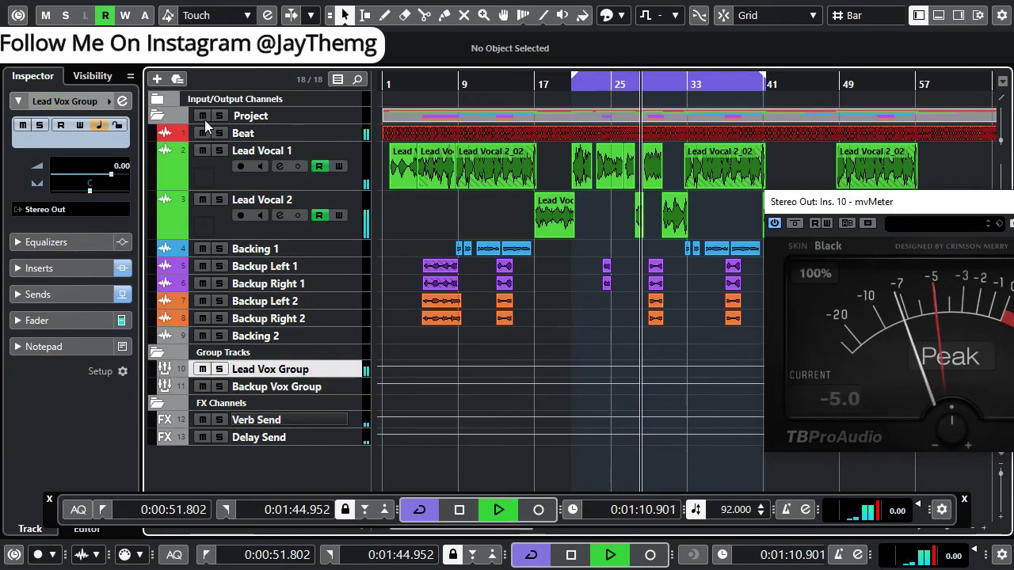
left_click(122, 101)
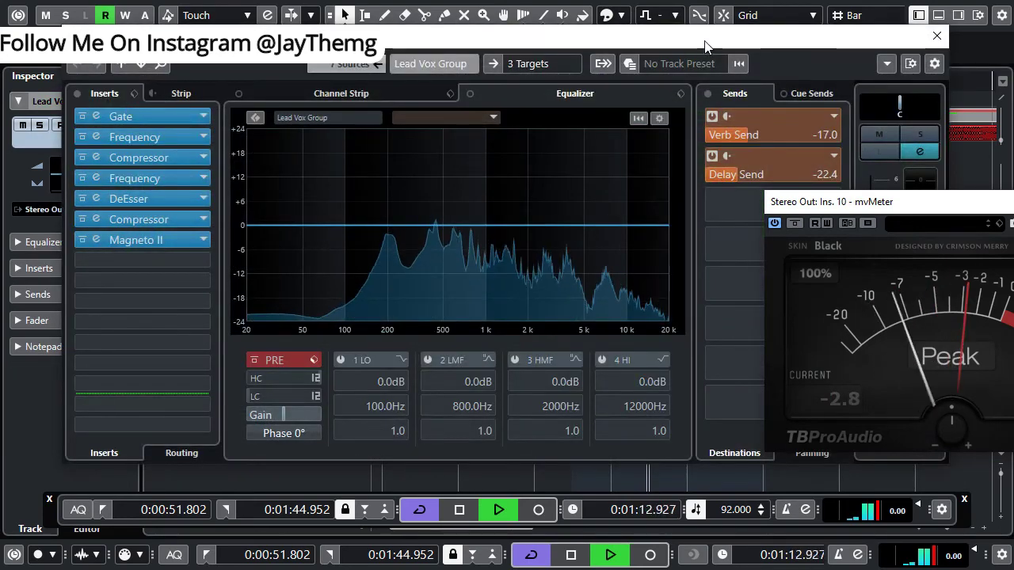
left_click_drag(706, 46, 666, 36)
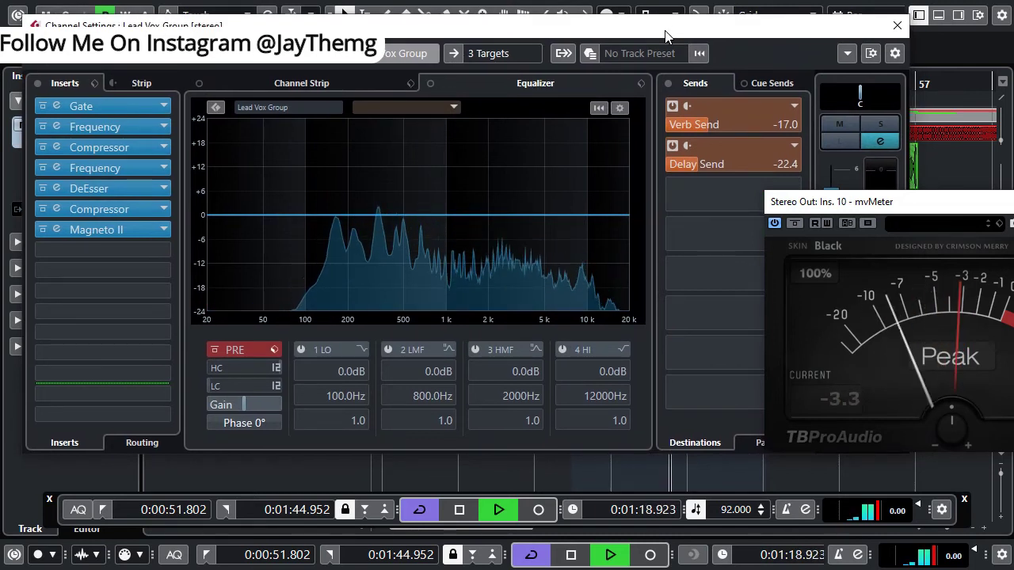
key("space")
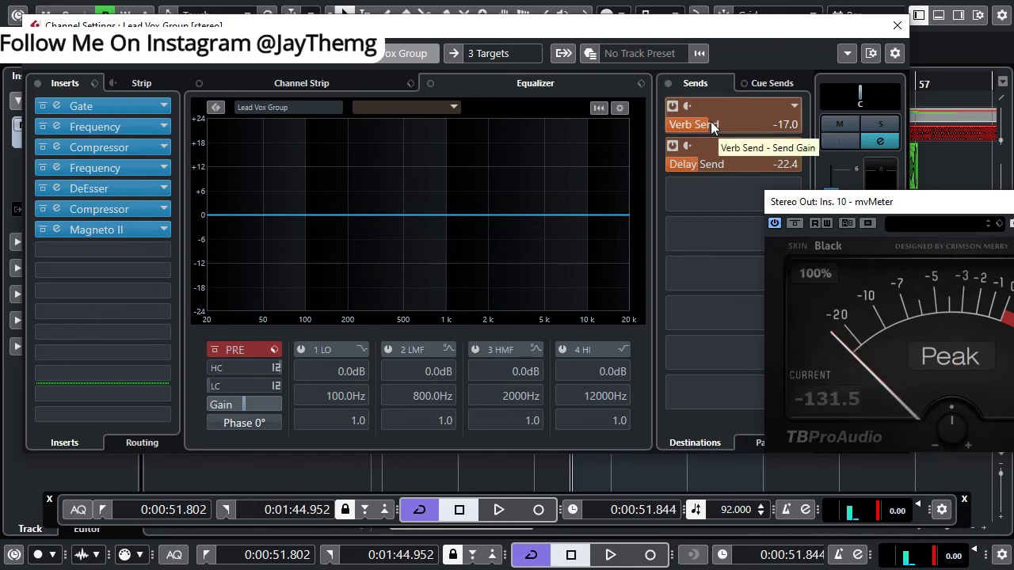
scroll(710, 124, "up", 2)
scroll(710, 125, "up", 2)
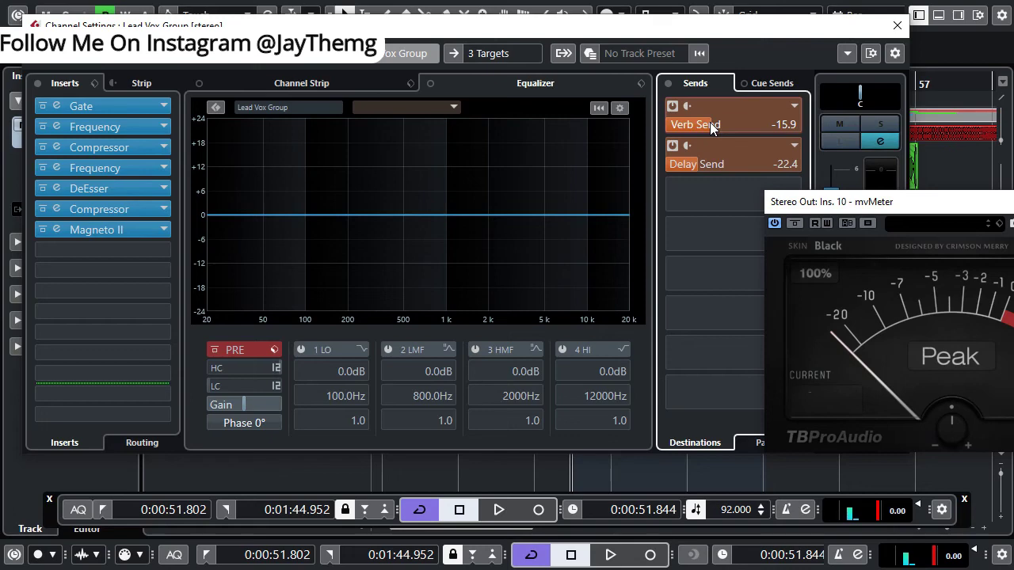
left_click(897, 25)
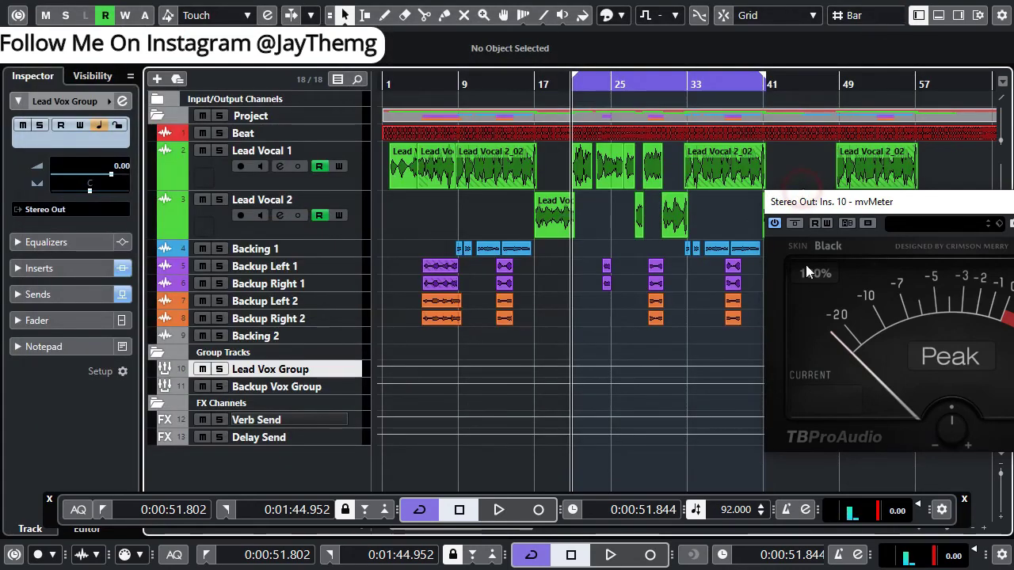
Move the mvMeter window clear of the vocal clips and select the Backup Left and Backup Right clips from about bar 24 onward.
left_click_drag(829, 208, 842, 339)
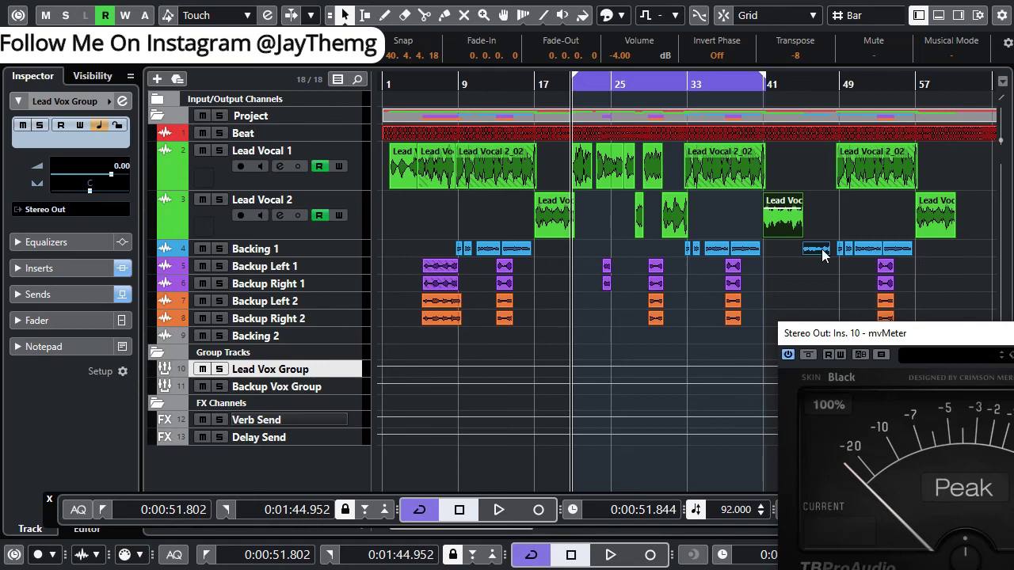
left_click(920, 265)
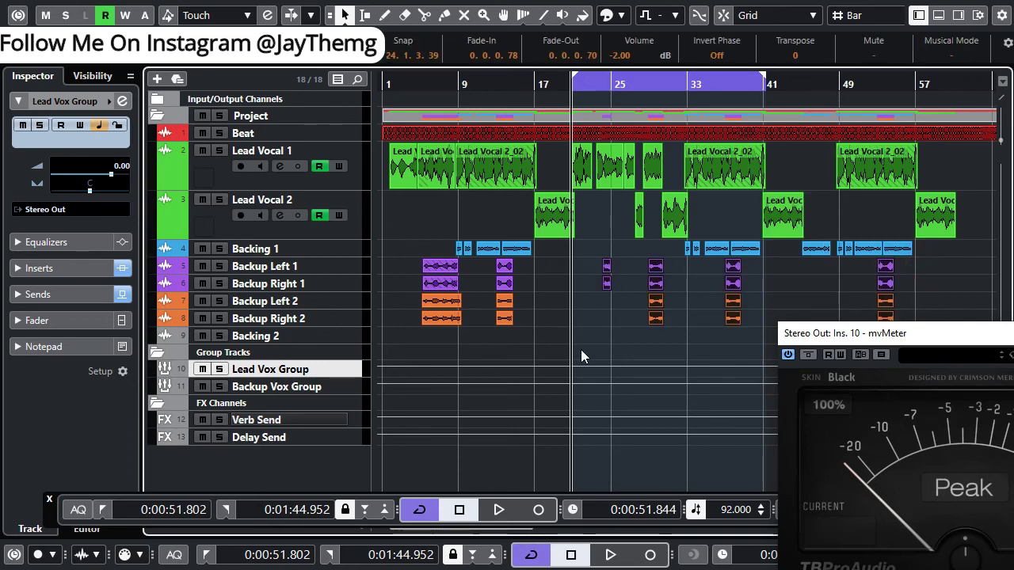